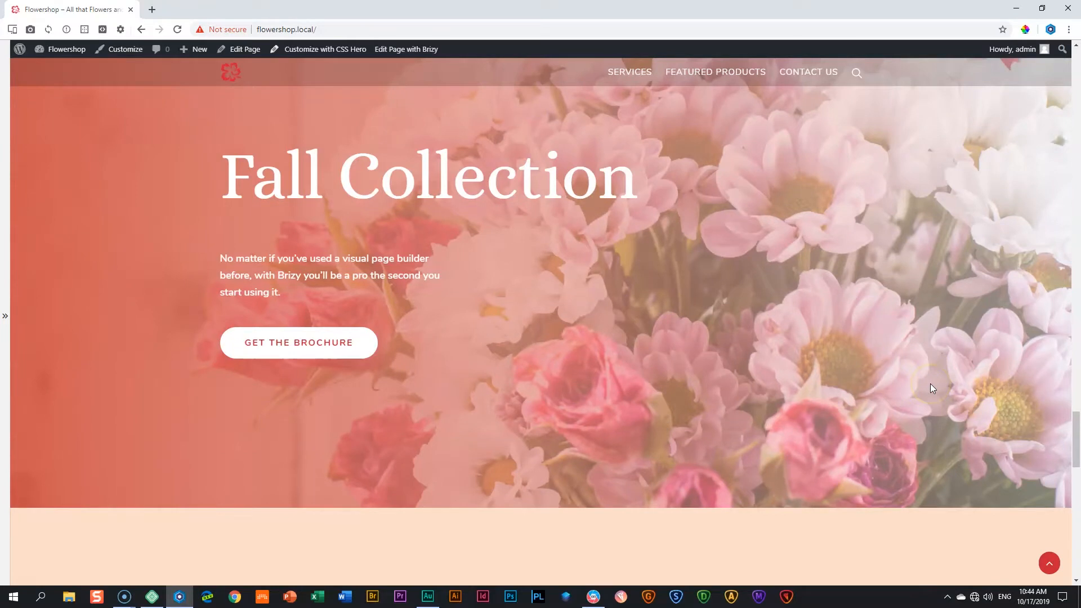
Examine the Flower Shop home page from top to bottom, looking at the images and colours of its sections
scroll(930, 384, down, 9)
scroll(931, 383, down, 9)
drag(1076, 515, 1077, 51)
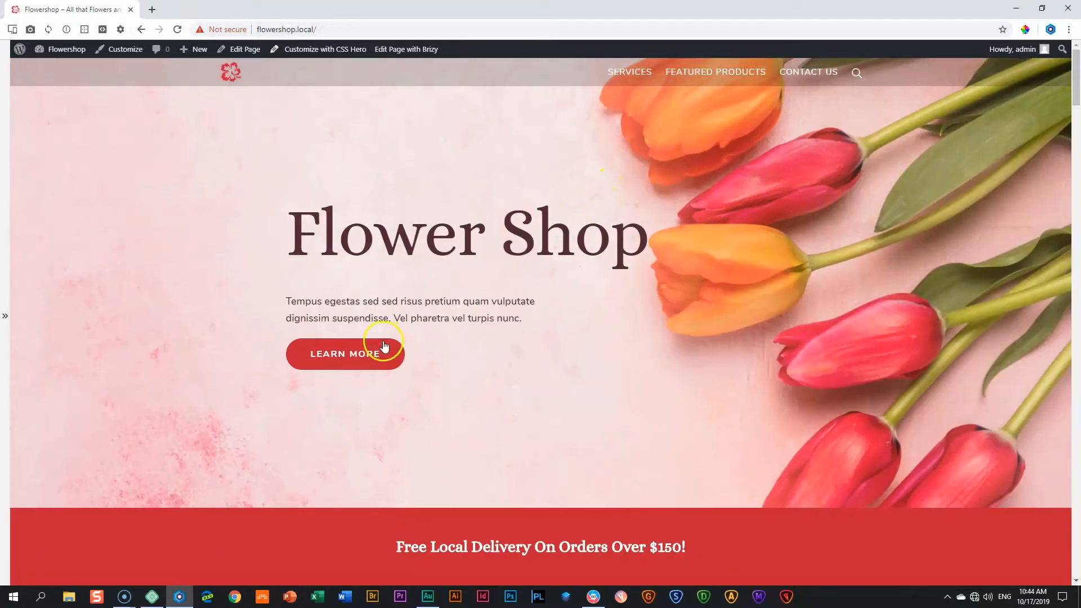
scroll(467, 322, down, 15)
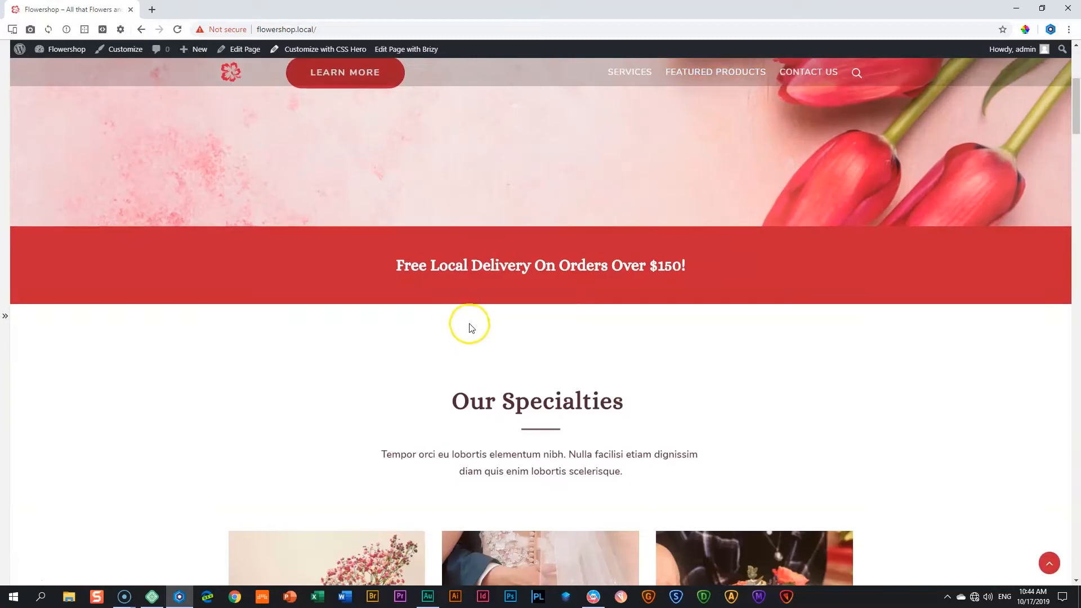
scroll(472, 322, down, 20)
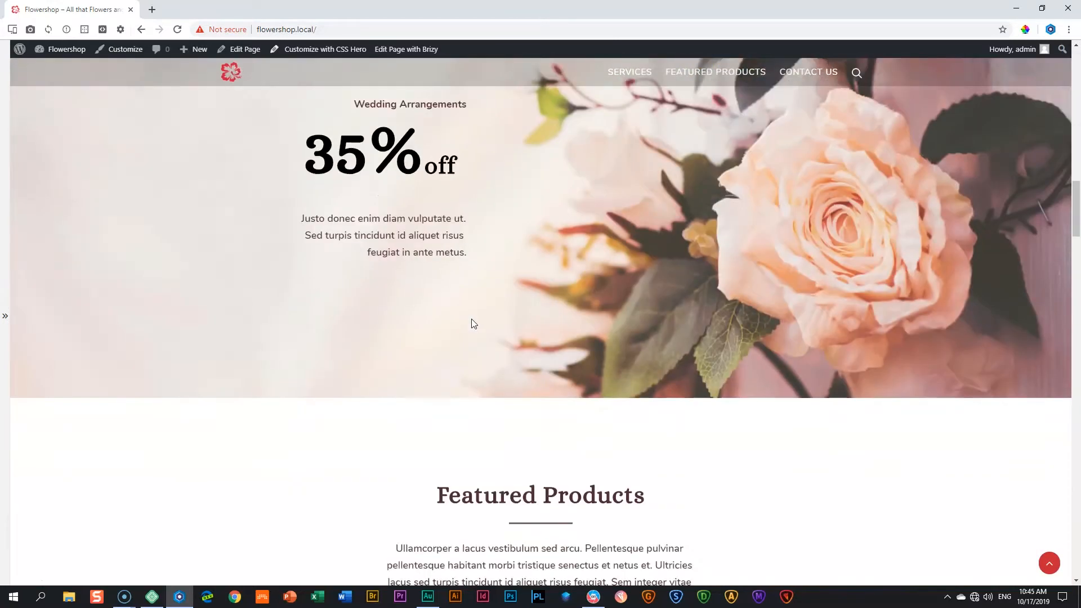
scroll(472, 318, down, 15)
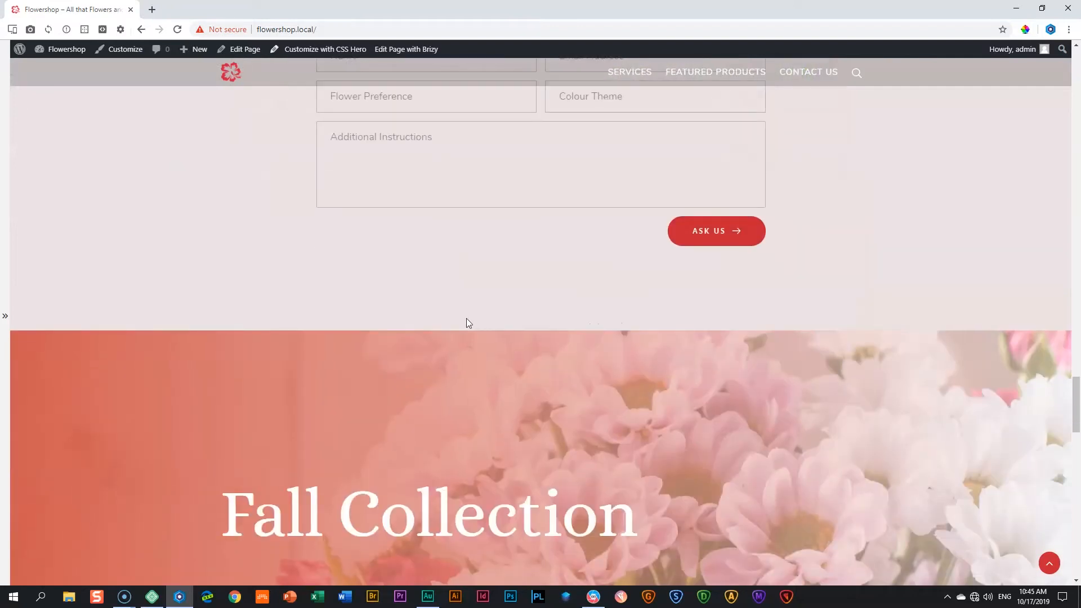
scroll(466, 321, up, 15)
scroll(466, 321, up, 20)
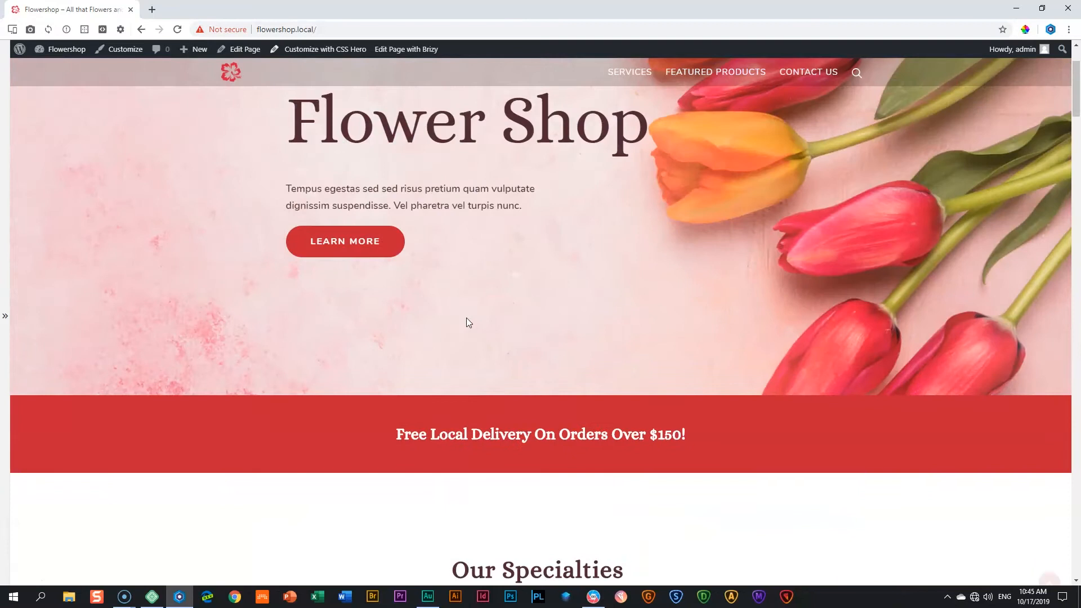
scroll(467, 319, up, 2)
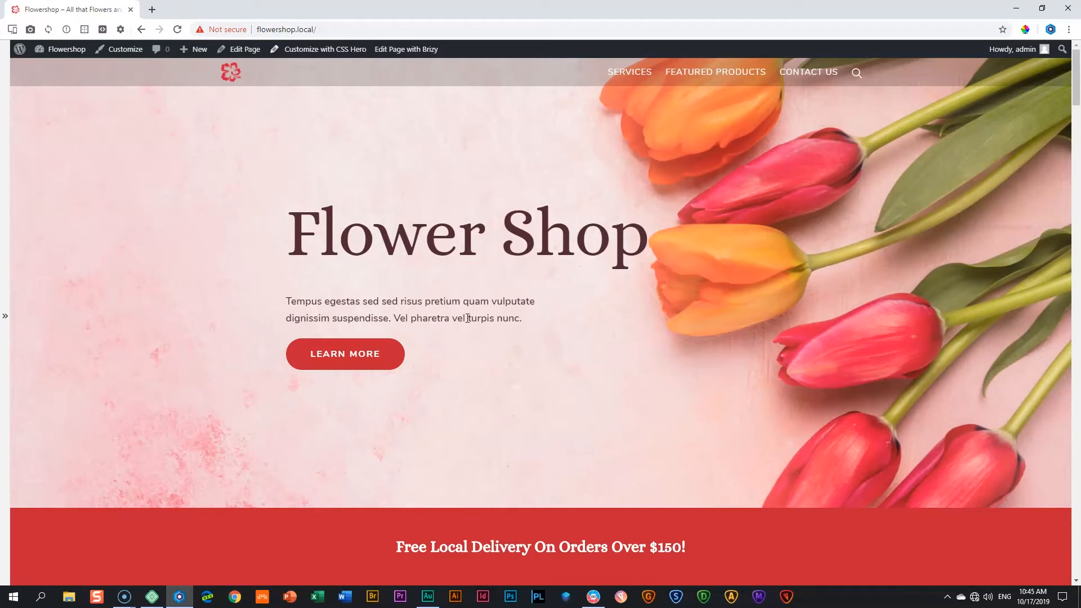
Switch to ON1 Photo RAW and load the tulip photo 597319-PMT7NE-258.jpg from there into Topaz Studio 2
click(594, 596)
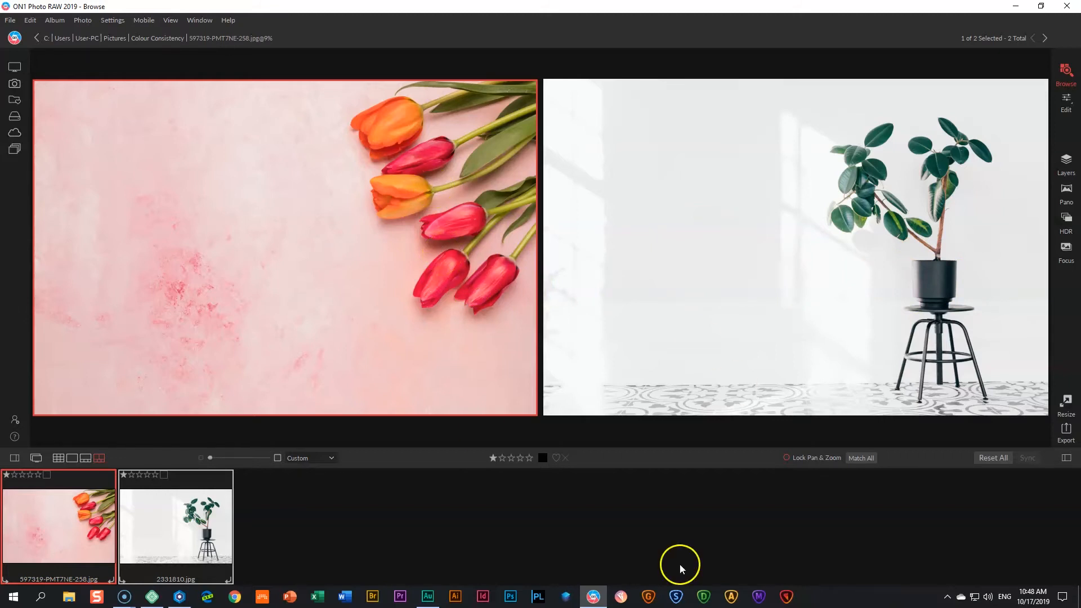
click(788, 597)
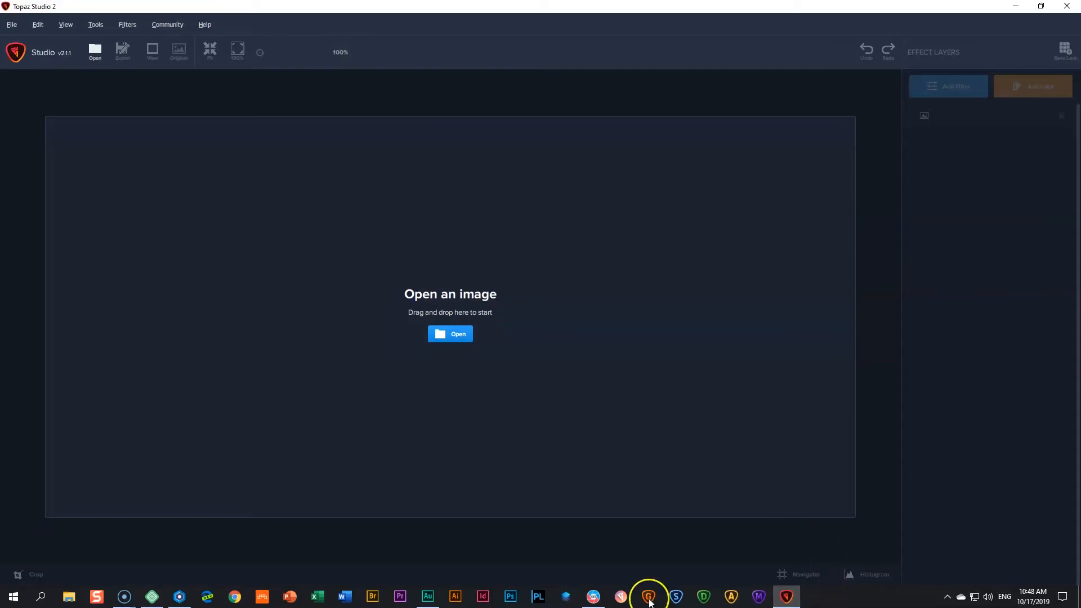
click(593, 595)
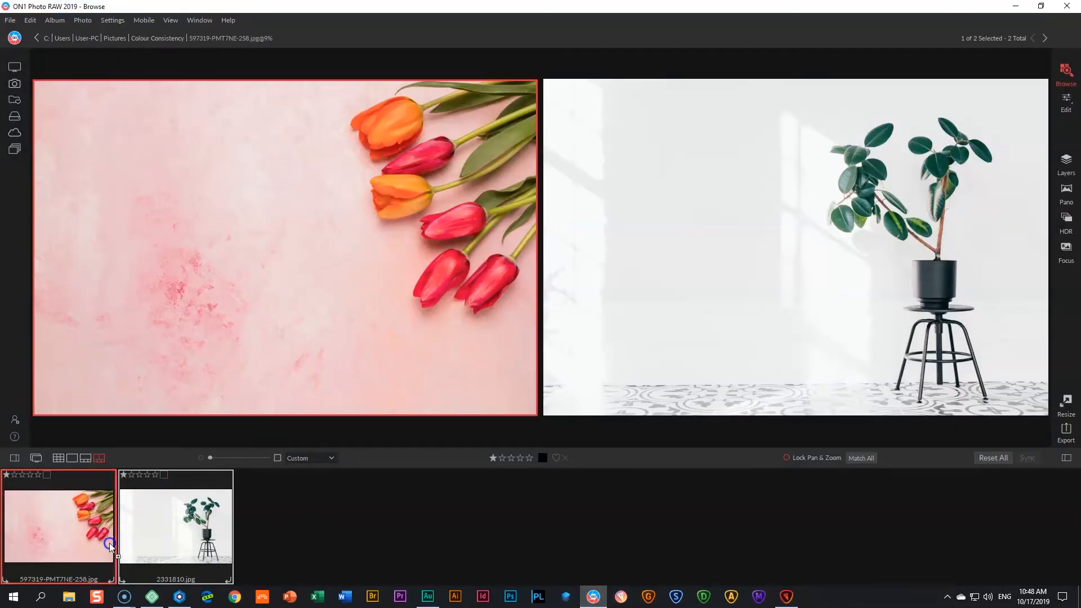
click(786, 595)
drag(542, 380, 515, 346)
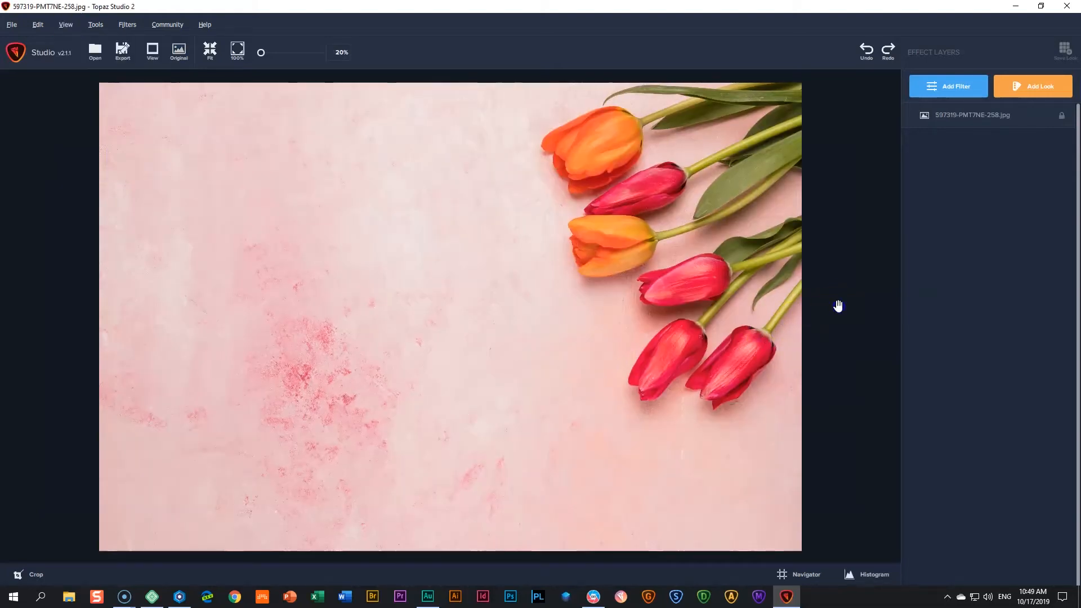
click(834, 304)
Look through the available filters and add the Color Theme filter to the tulip photo
click(966, 96)
scroll(985, 223, down, 3)
scroll(984, 223, down, 2)
scroll(983, 223, up, 3)
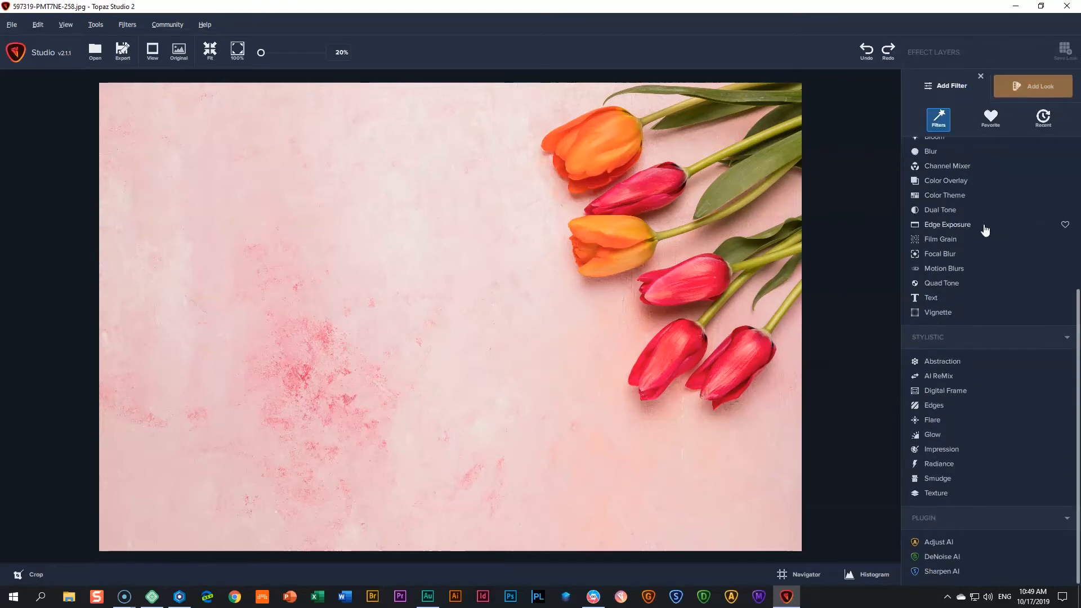
scroll(985, 228, up, 3)
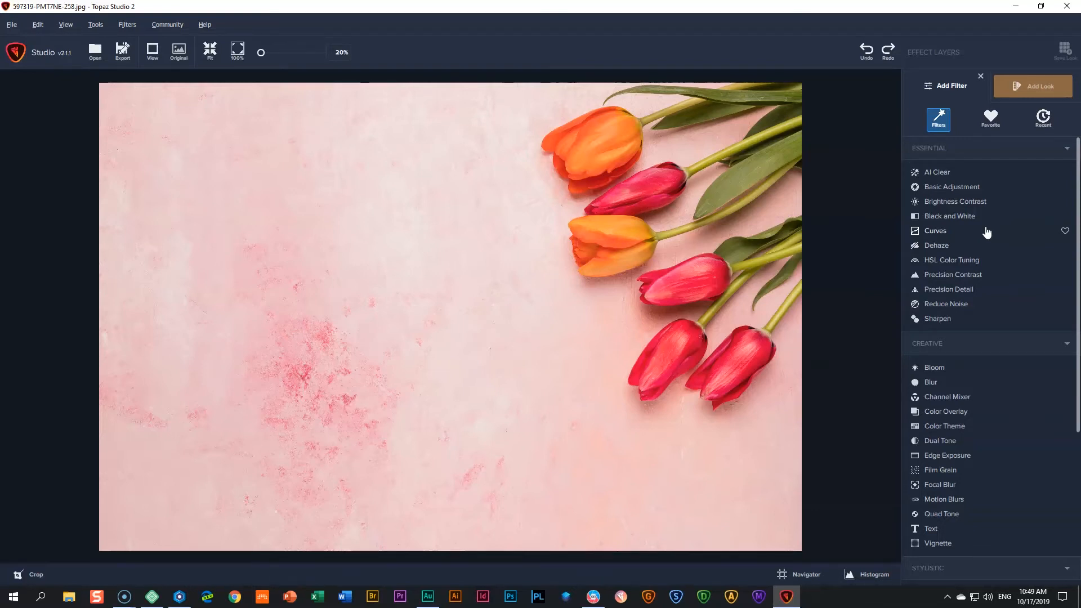
click(981, 225)
scroll(1015, 348, down, 3)
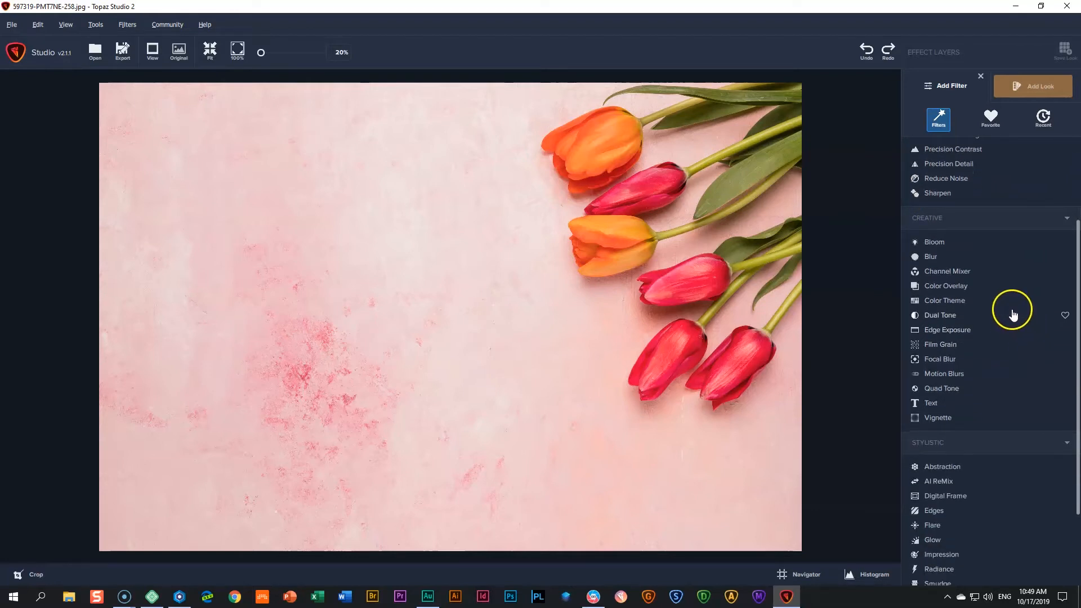
click(951, 303)
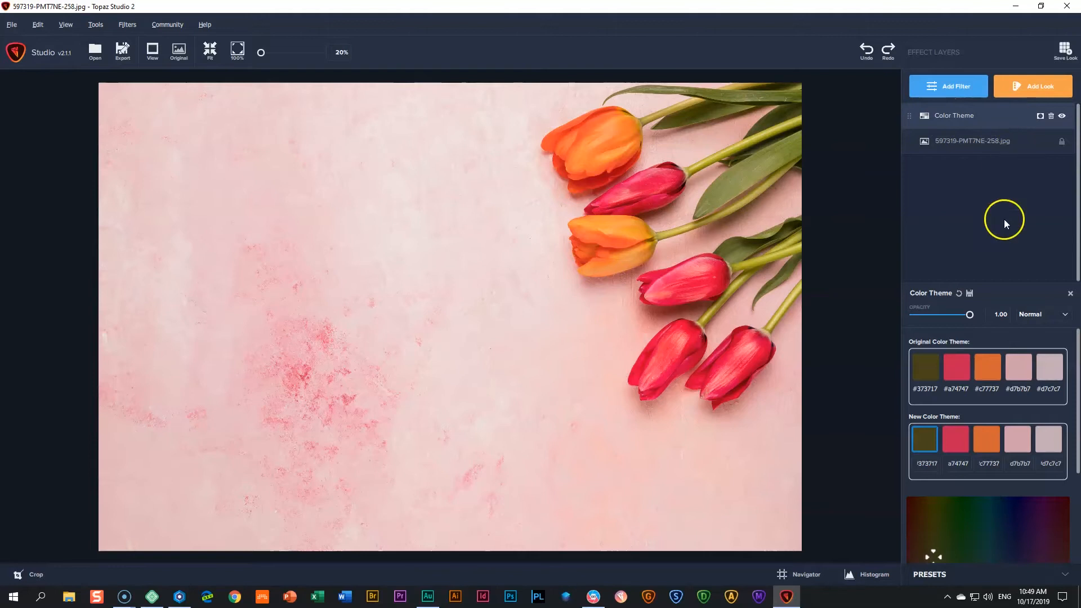
mouse_move(1077, 365)
mouse_down()
mouse_move(1078, 406)
mouse_move(1078, 355)
mouse_up()
click(924, 373)
Save the current Color Theme settings as a preset named Flowershop Edit, view the preset list and close the filter settings
click(969, 294)
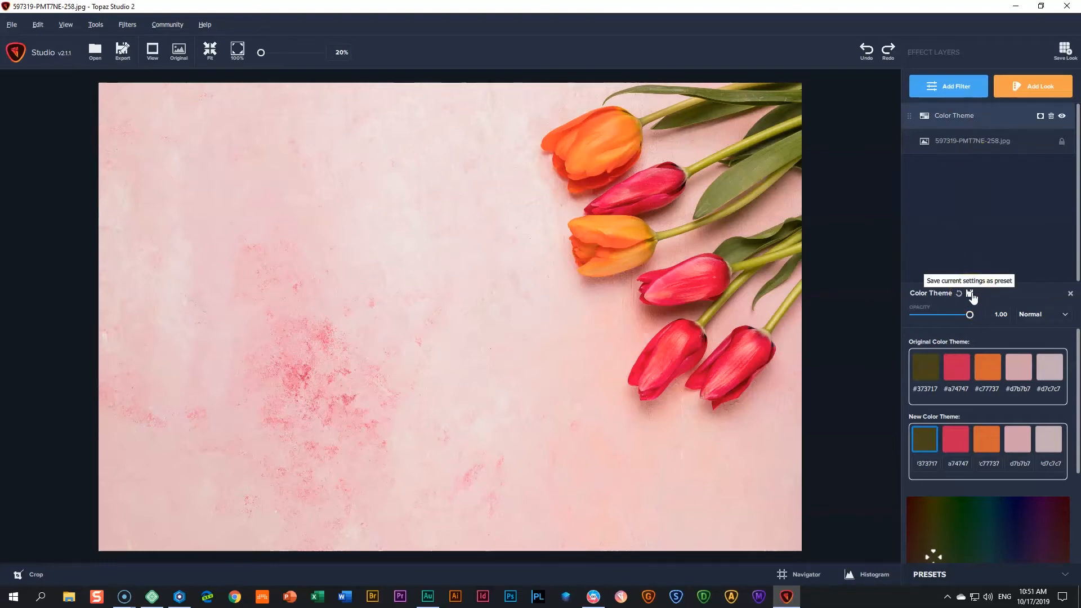
click(507, 295)
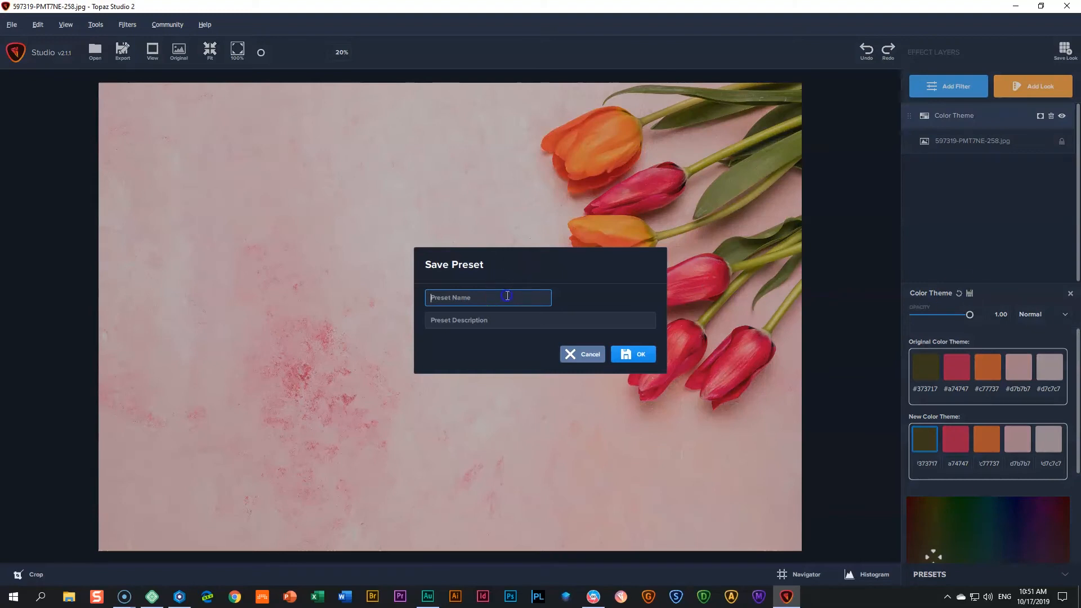
text(f)
key(BackSpace)
text(Flowershop Edit)
click(639, 356)
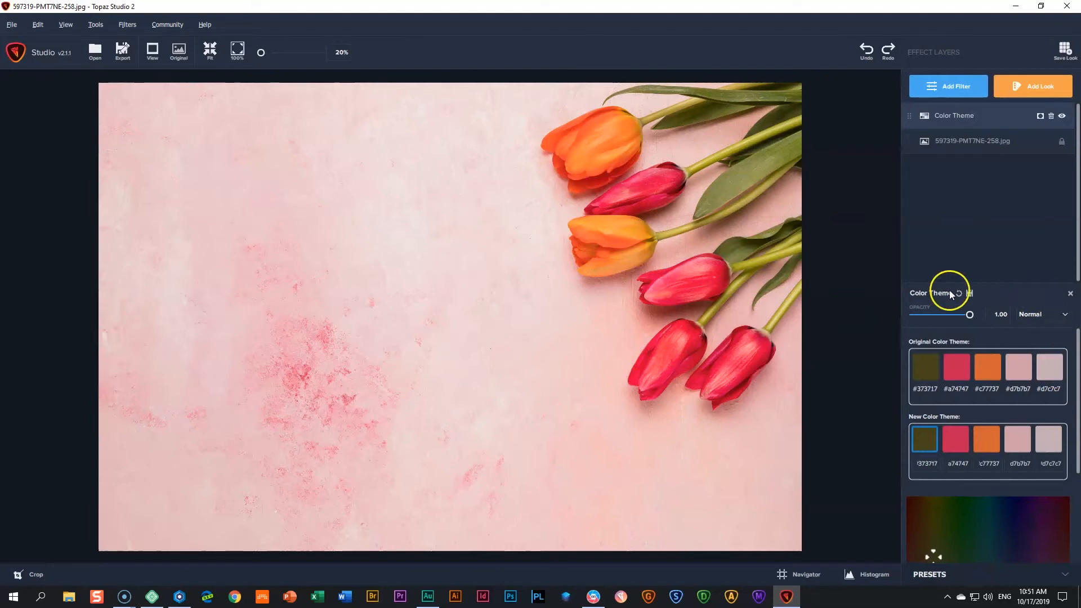
click(937, 576)
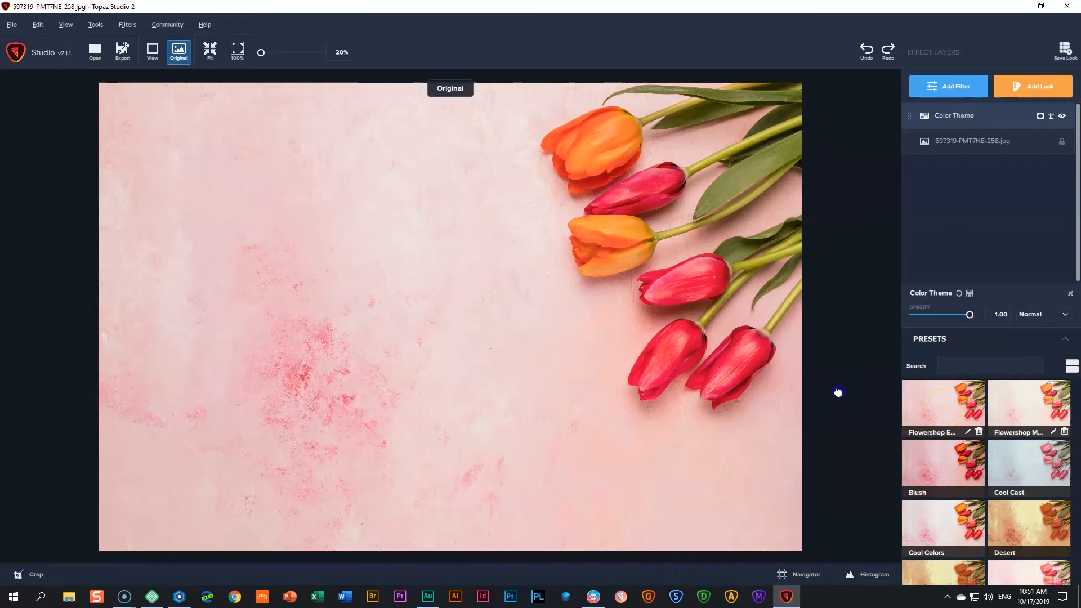
click(1069, 294)
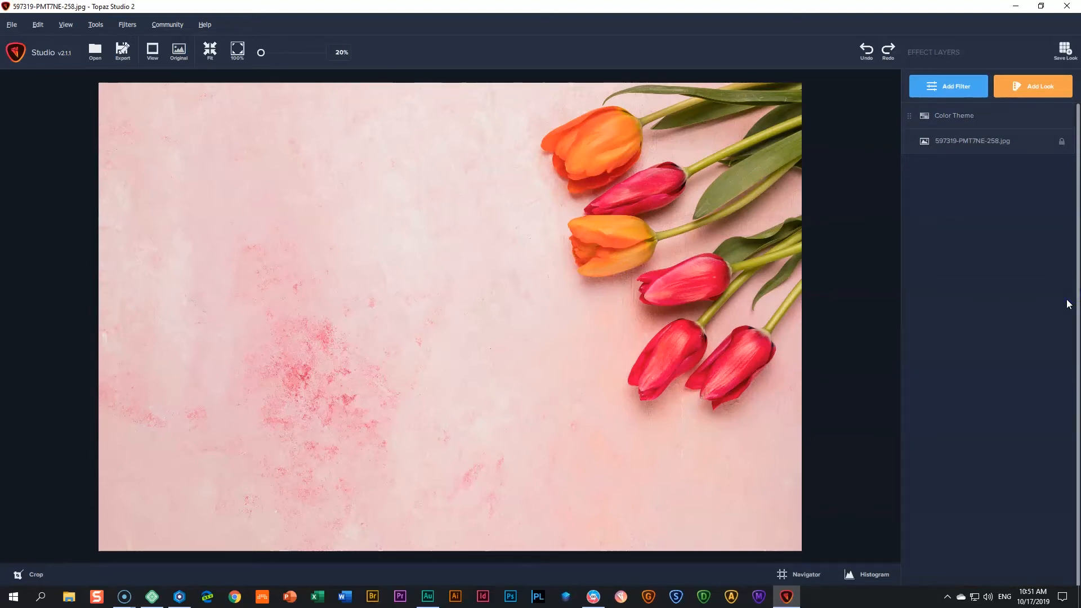
Load the plant photo 2331810.jpg from ON1 Photo RAW into Topaz Studio 2 without exporting the changed tulip photo
mouse_move(594, 598)
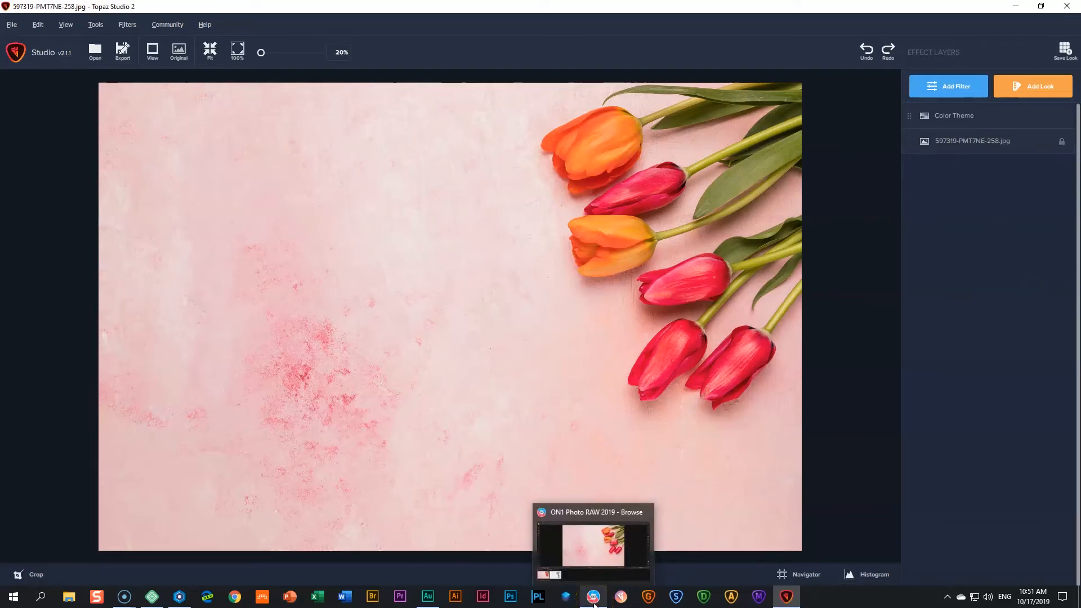
click(593, 597)
click(465, 539)
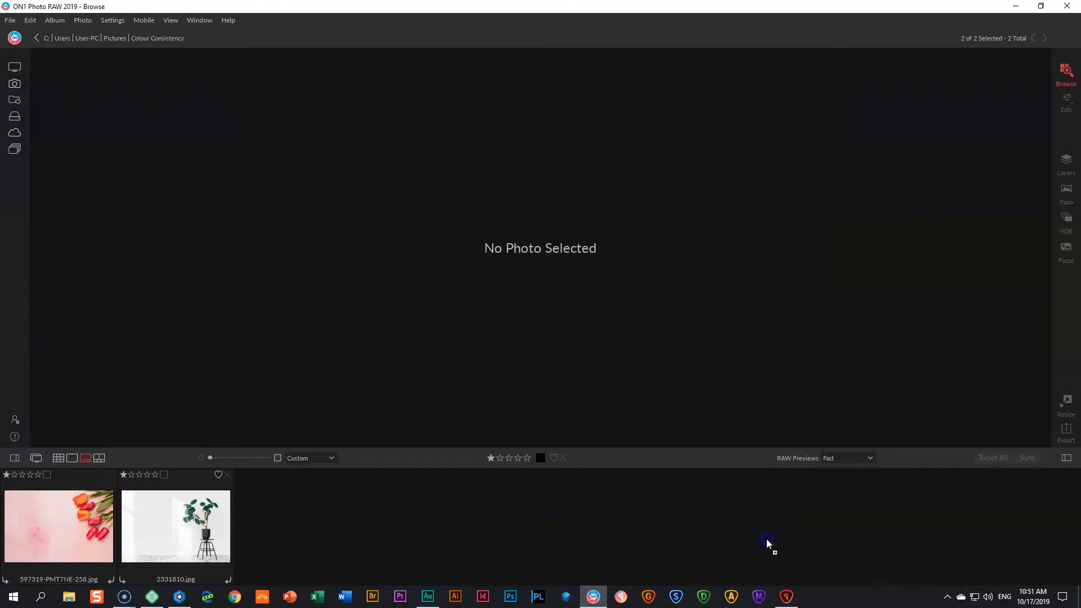
click(786, 595)
drag(780, 574, 538, 349)
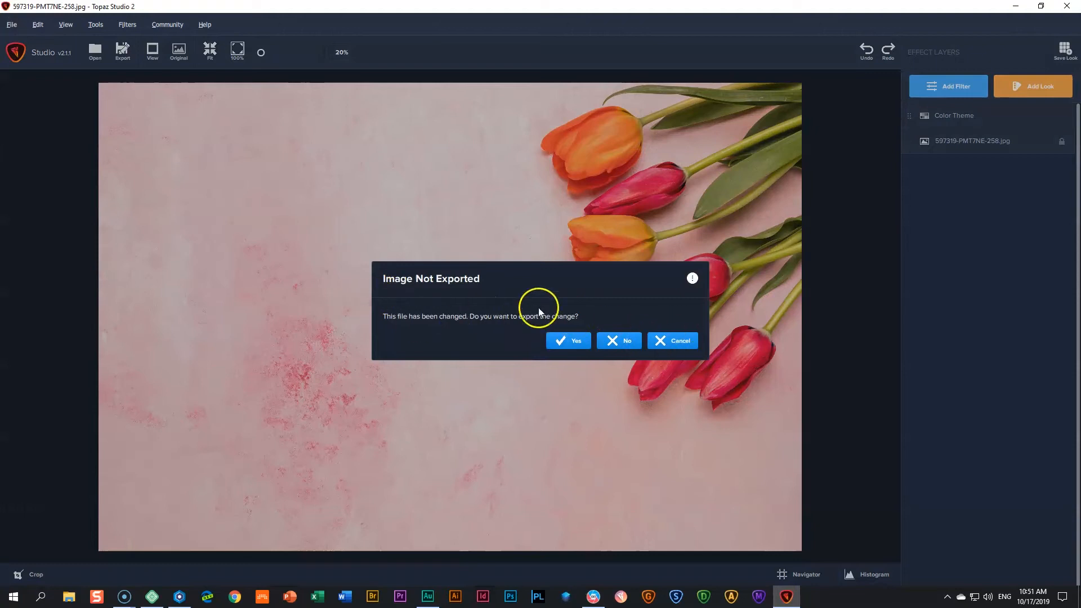
click(623, 342)
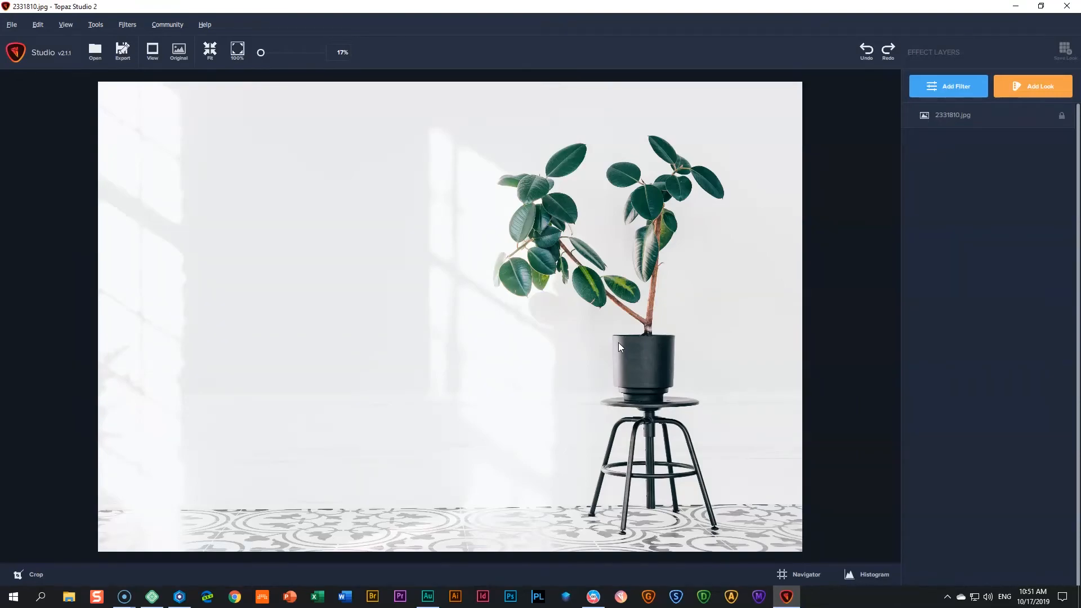
Add a Color Theme filter to the plant photo and apply the Flowershop Edit preset to it
click(944, 90)
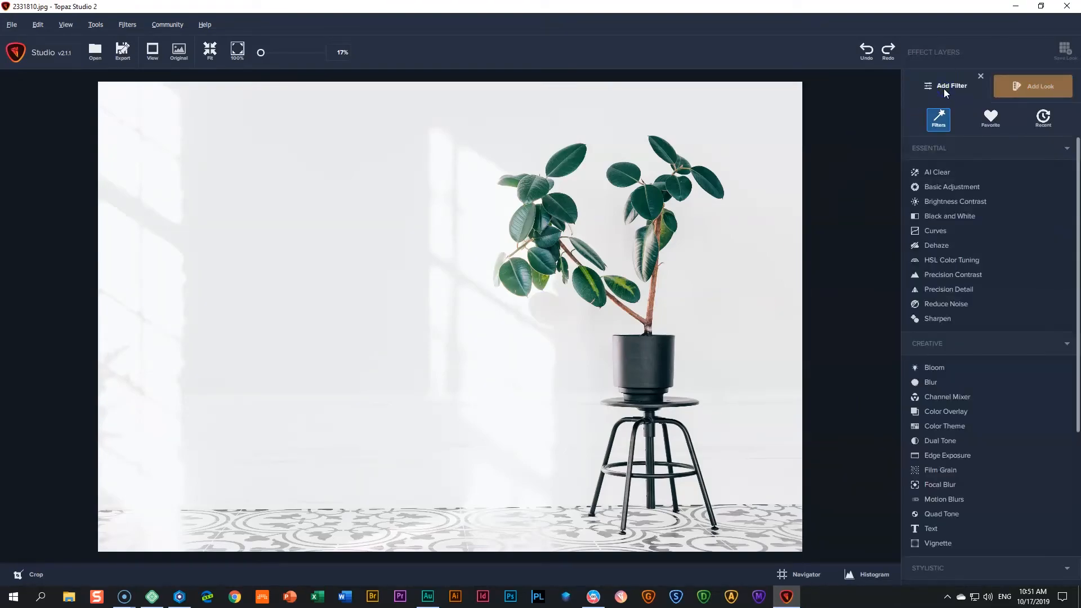
click(937, 431)
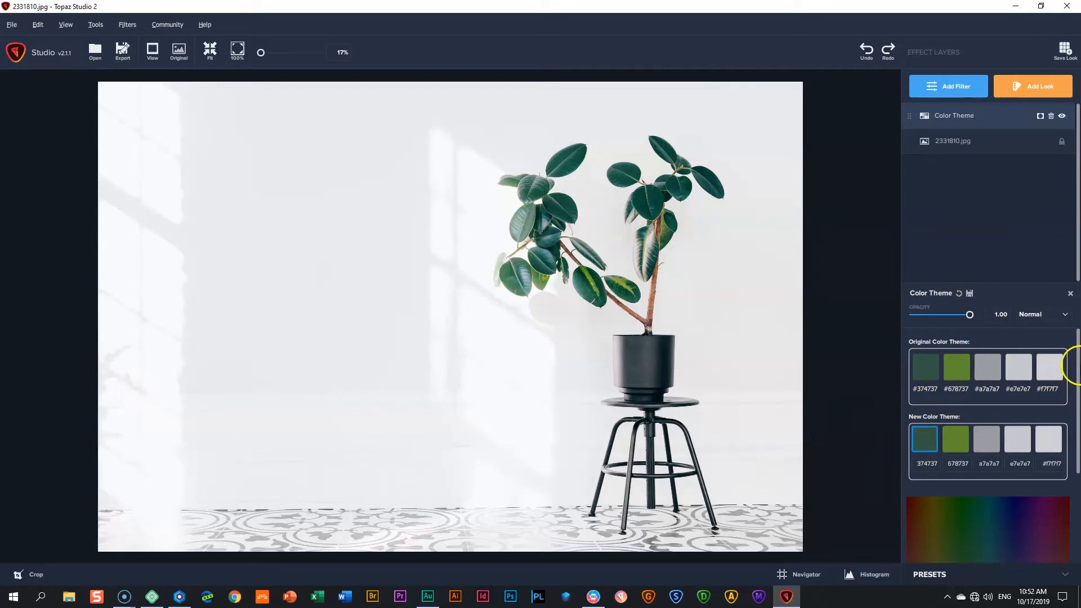
drag(1077, 356, 1079, 330)
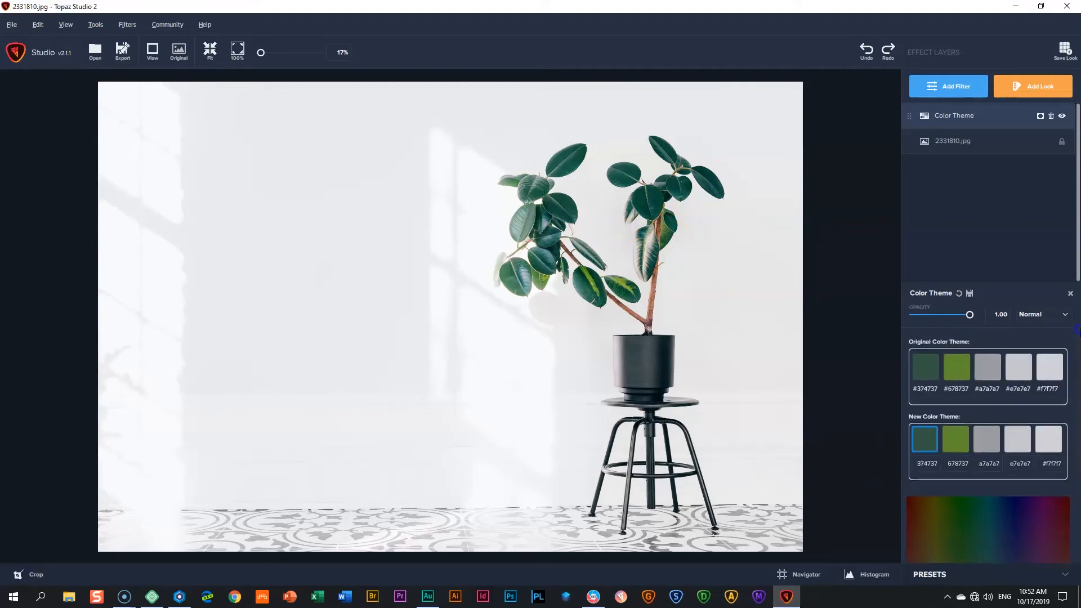
click(927, 574)
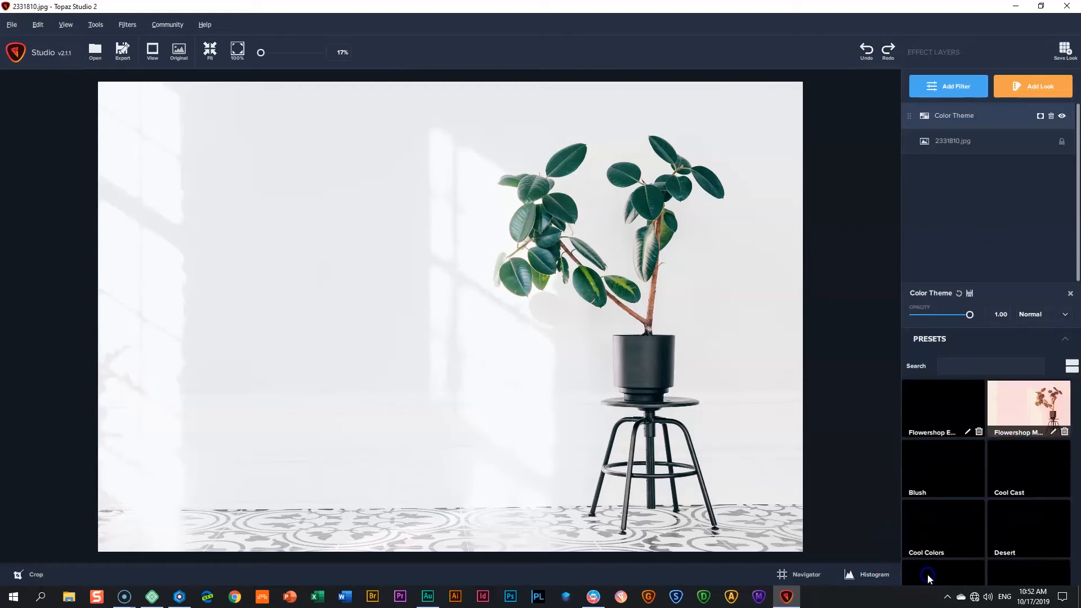
click(929, 405)
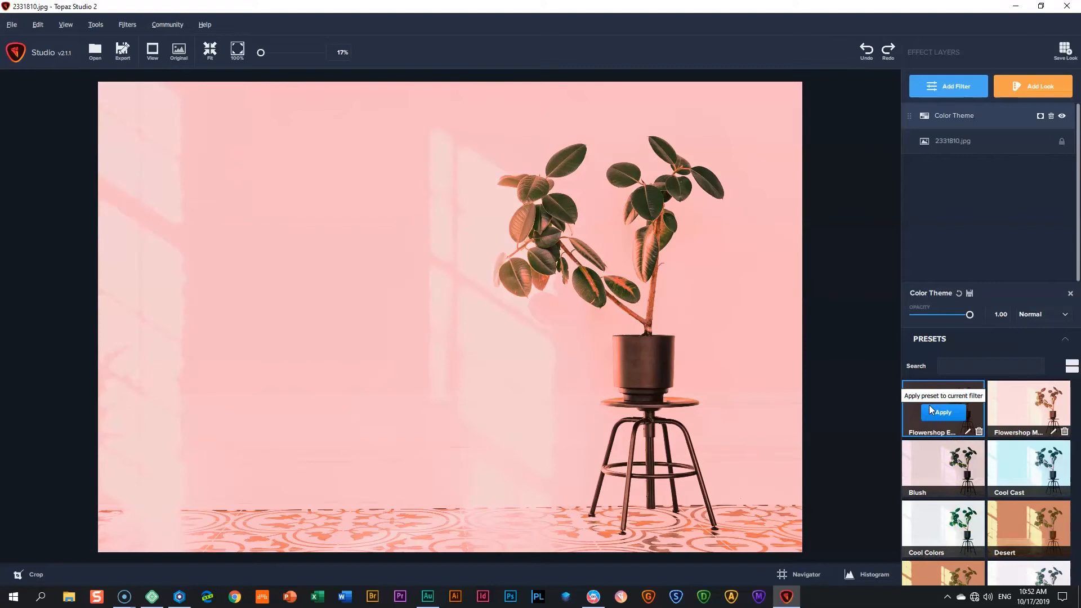
click(928, 404)
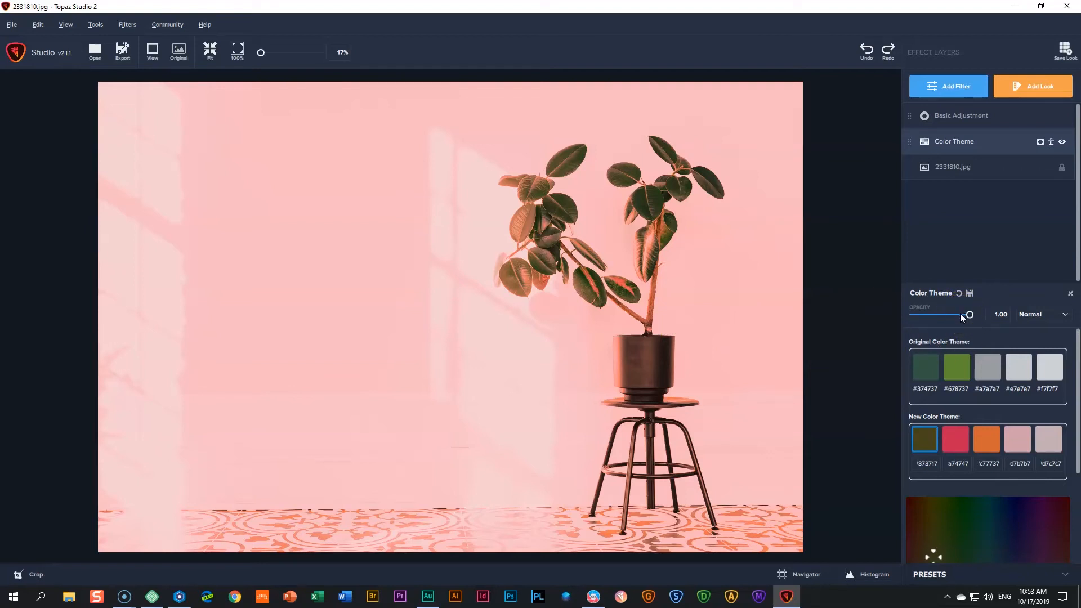
Reduce the Color Theme layer's opacity to 0.21 and compare the plant photo with its original
drag(972, 313, 927, 319)
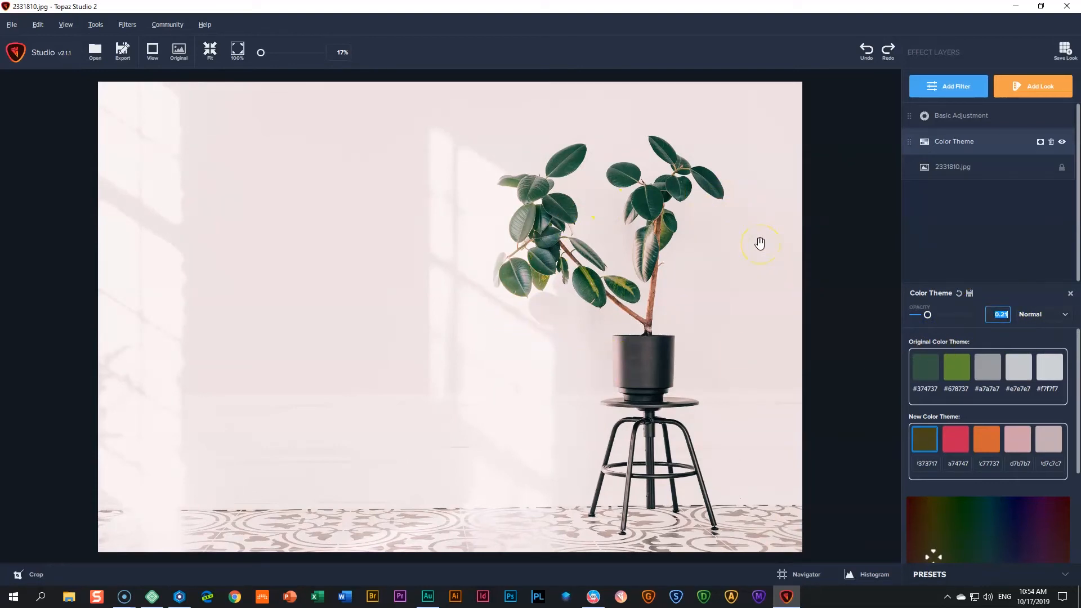
key(space)
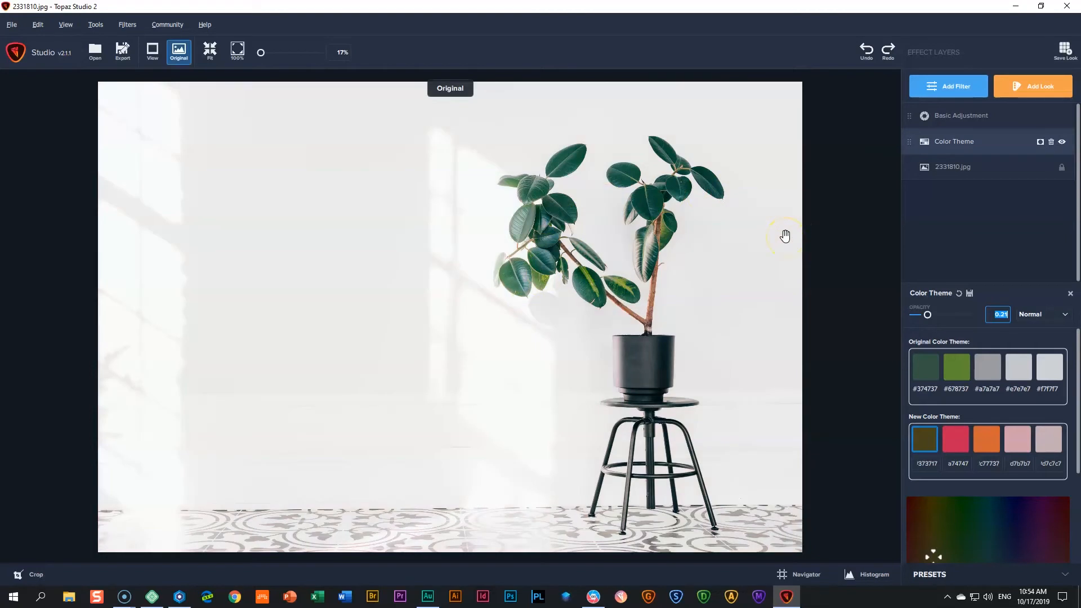
click(699, 248)
click(513, 293)
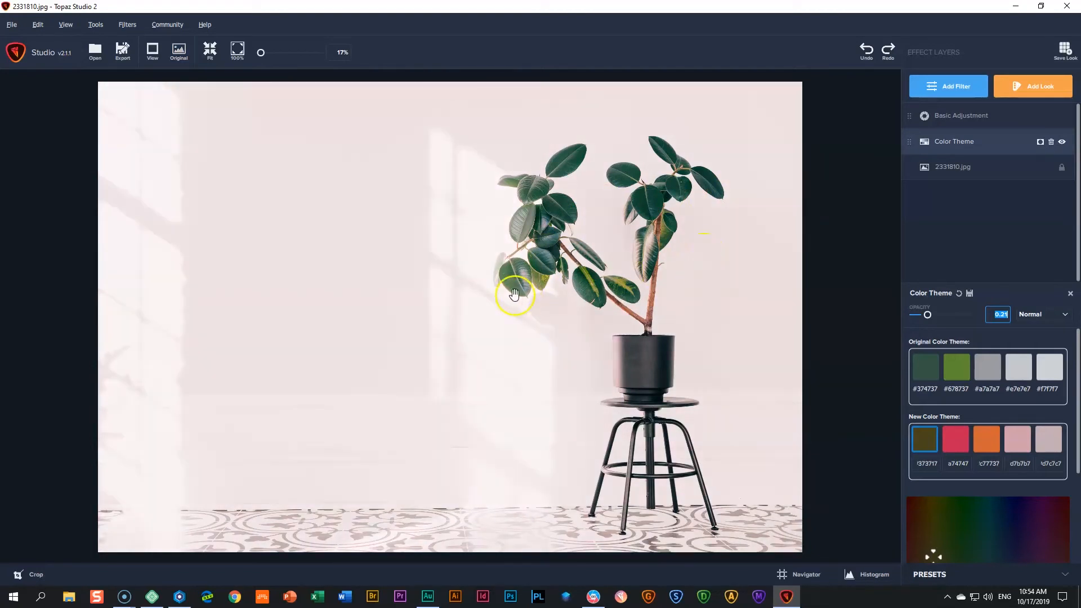
click(475, 204)
click(475, 203)
Set the Color Theme layer's opacity to 0.37 and check the source photos in ON1 Photo RAW before returning to Topaz Studio 2
drag(930, 315, 937, 315)
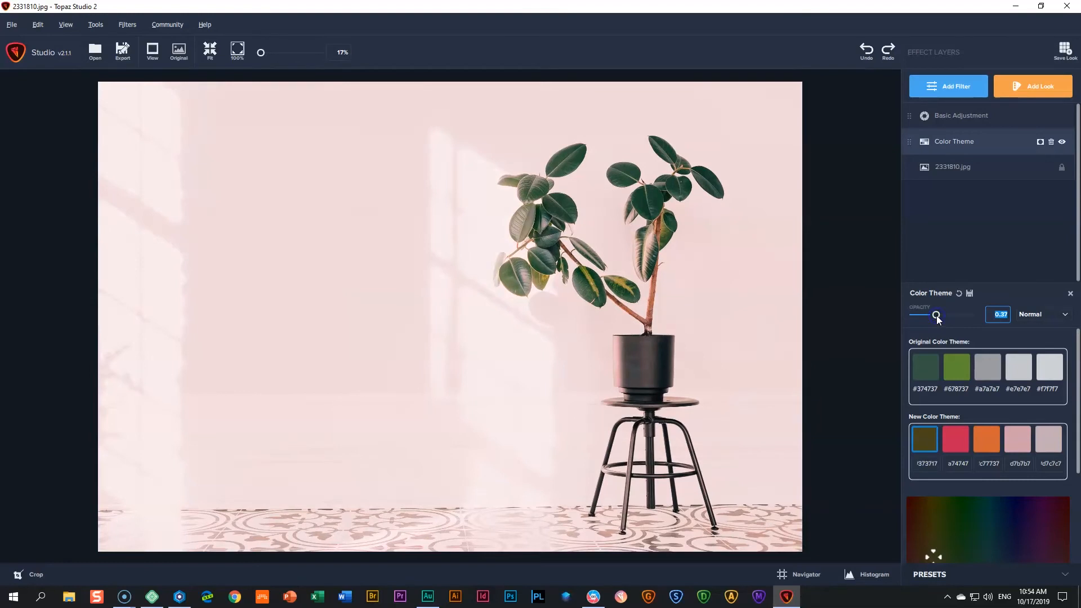
click(593, 594)
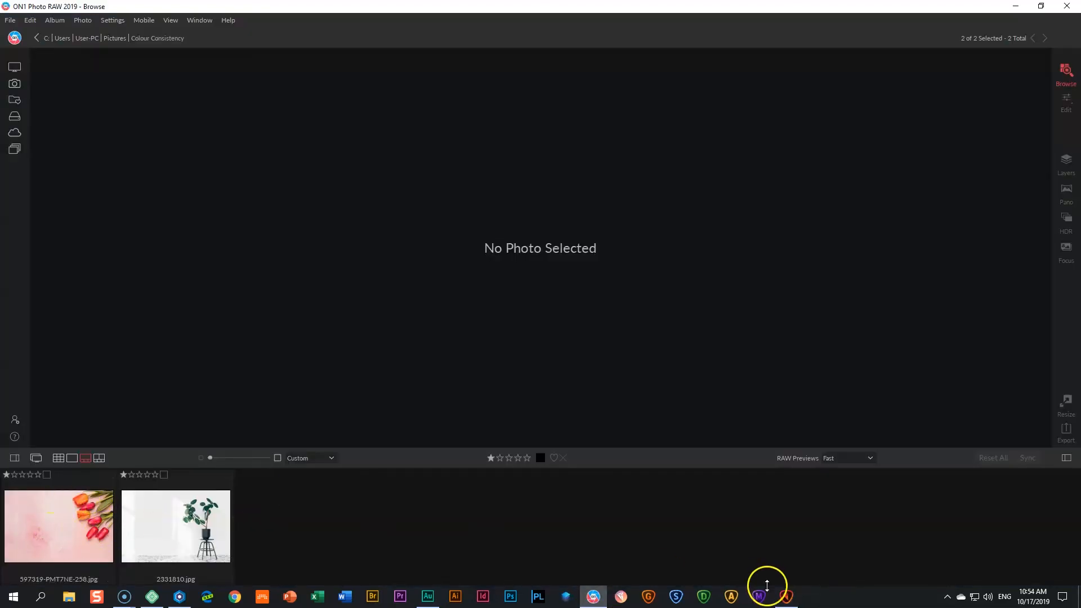
click(786, 598)
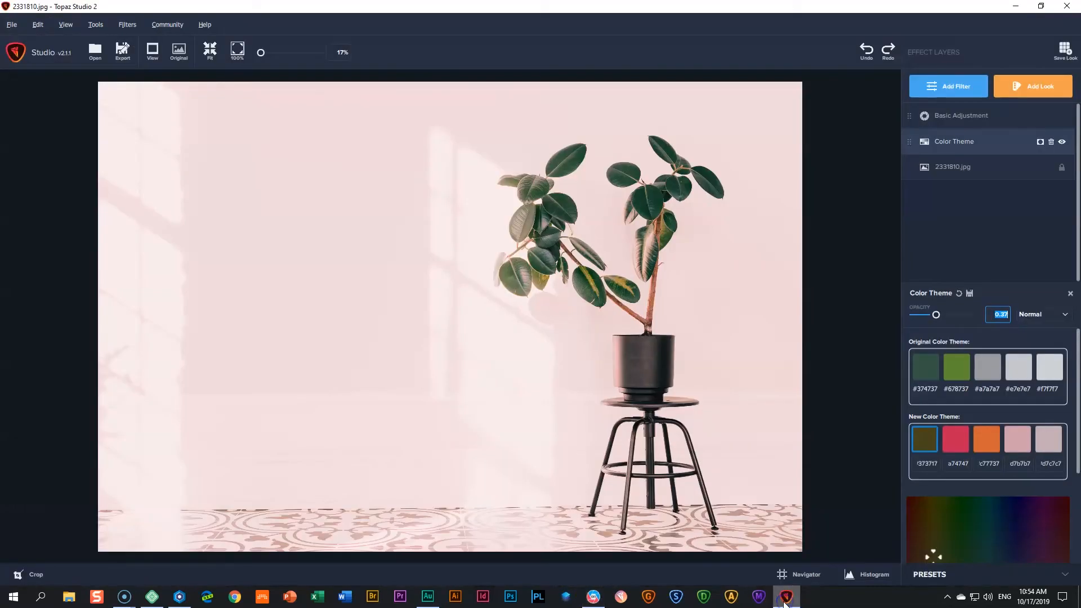
Compare the recoloured plant photo with its original several times
click(565, 352)
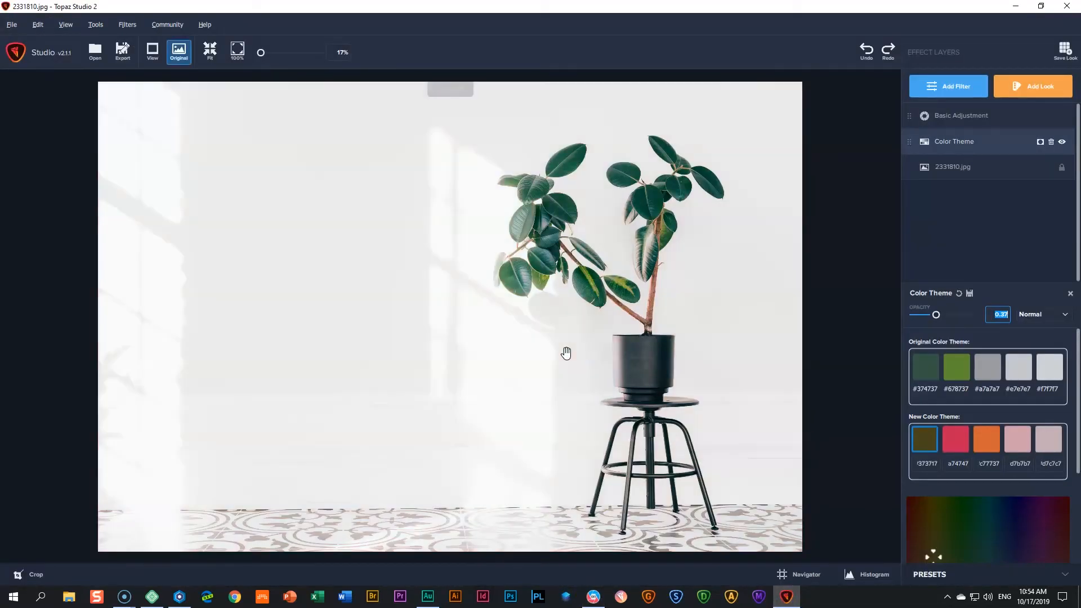
click(566, 353)
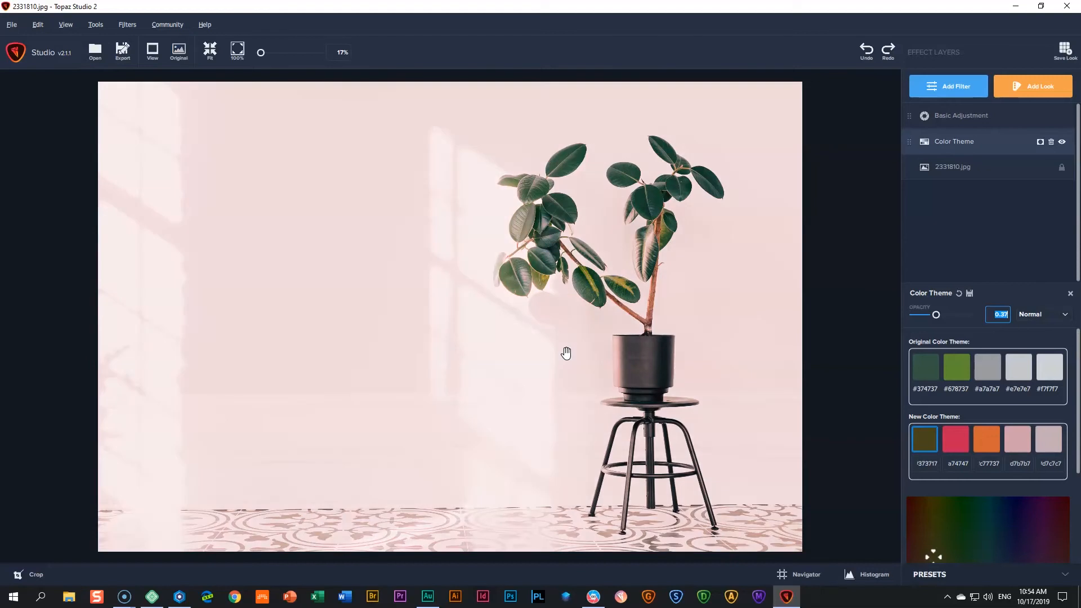
click(566, 353)
click(566, 352)
click(613, 265)
click(613, 265)
View the tulip photo and original plant photo side by side in ON1 Photo RAW, and return to Topaz Studio 2
click(593, 596)
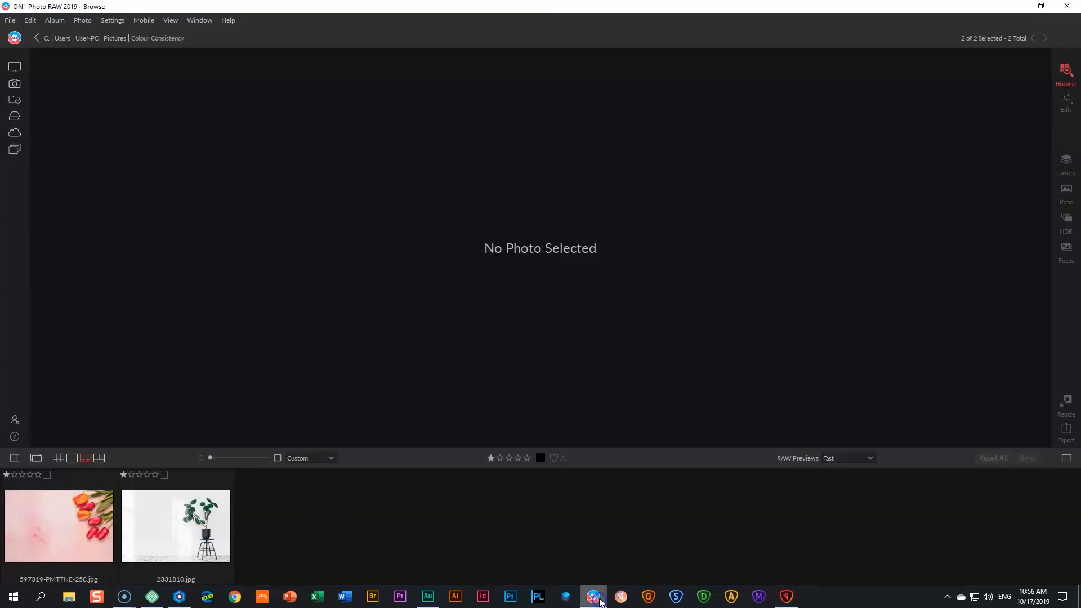
click(84, 524)
ctrl+click(152, 525)
click(100, 461)
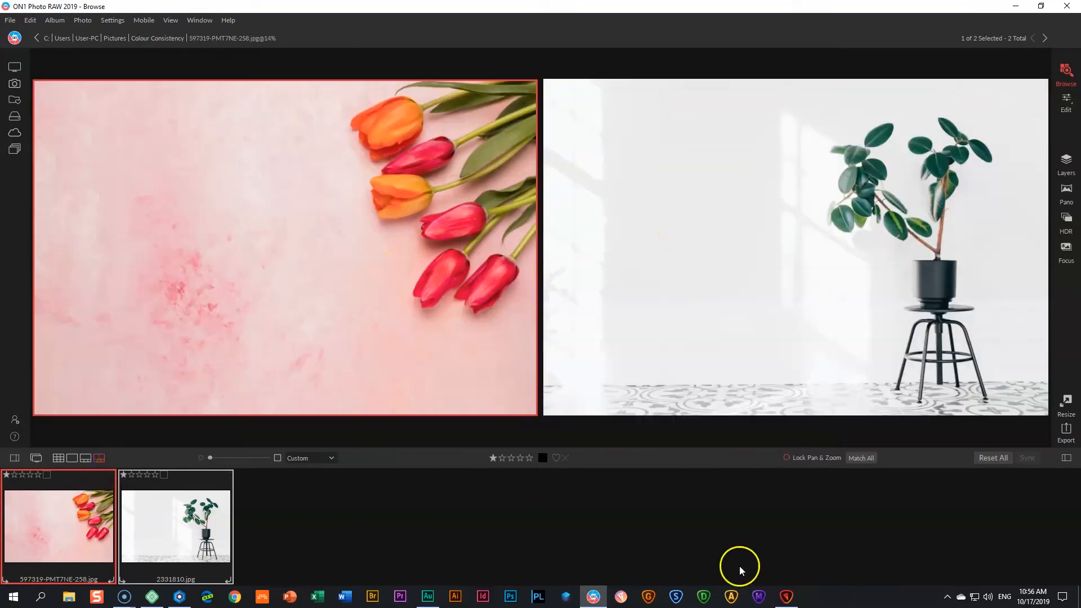
click(786, 596)
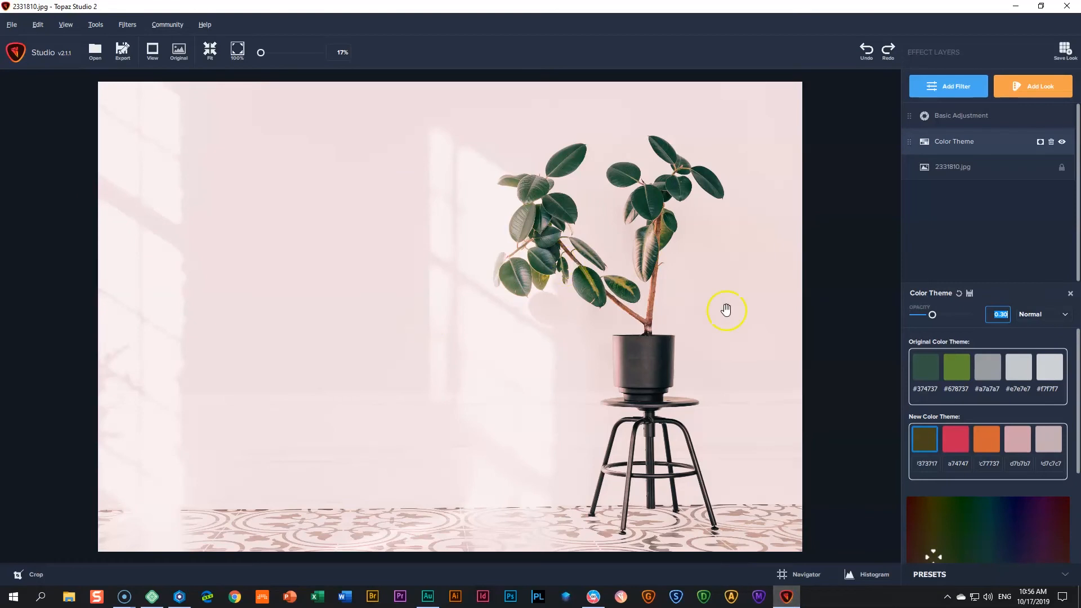
Set the Color Theme opacity to 0.34 and export the plant photo as 2331810-studio.jpg in JPG format, quality 10, sRGB
drag(932, 314, 935, 314)
click(122, 55)
drag(469, 337, 504, 337)
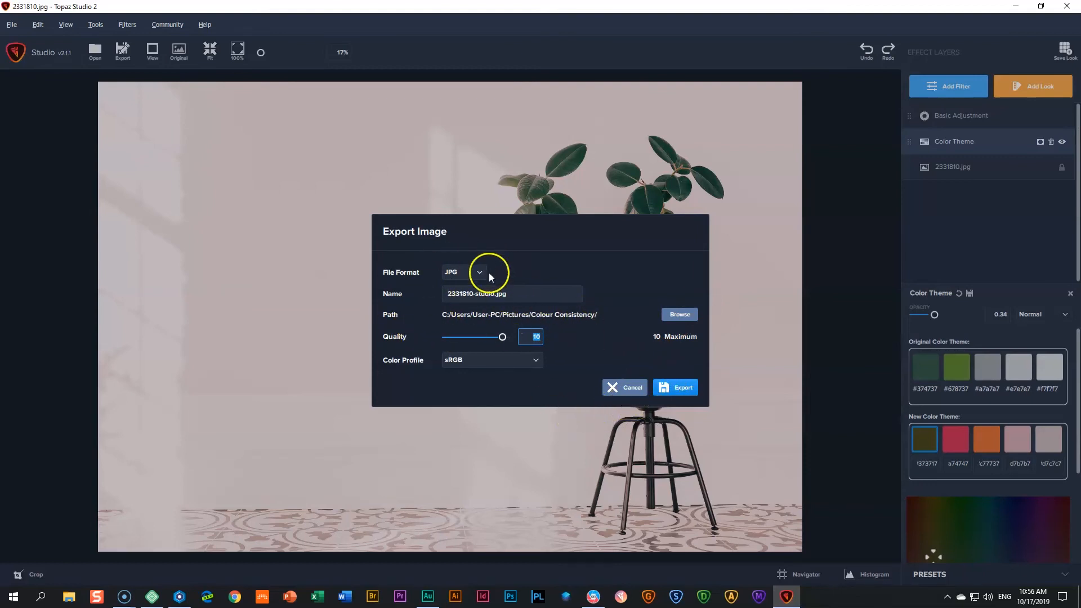
click(675, 387)
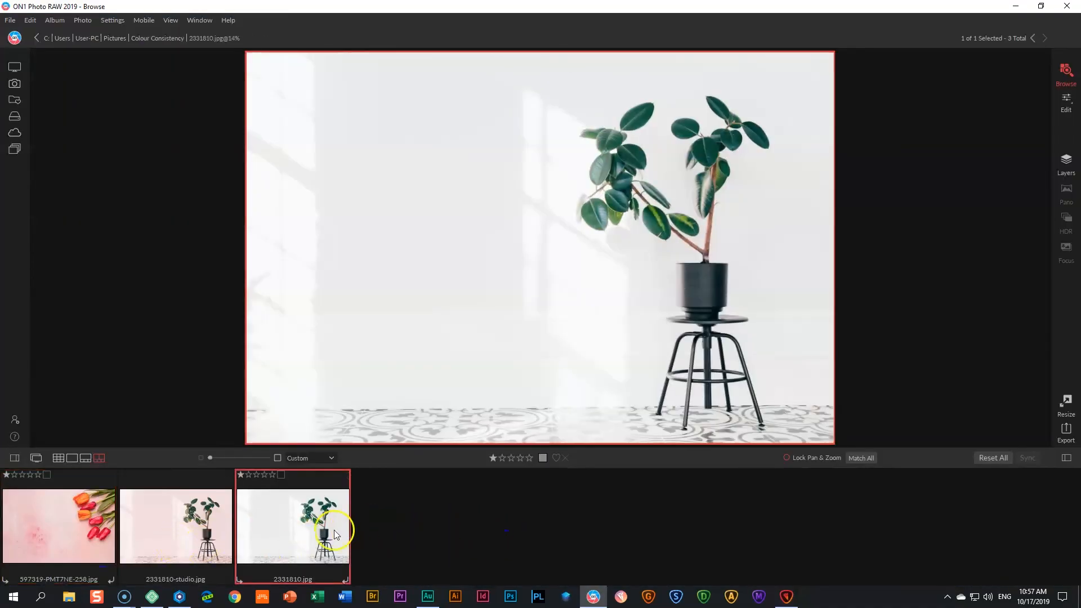
Compare 2331810-studio.jpg side by side with the original 2331810.jpg in ON1 Photo RAW
click(203, 531)
ctrl+click(273, 533)
click(99, 458)
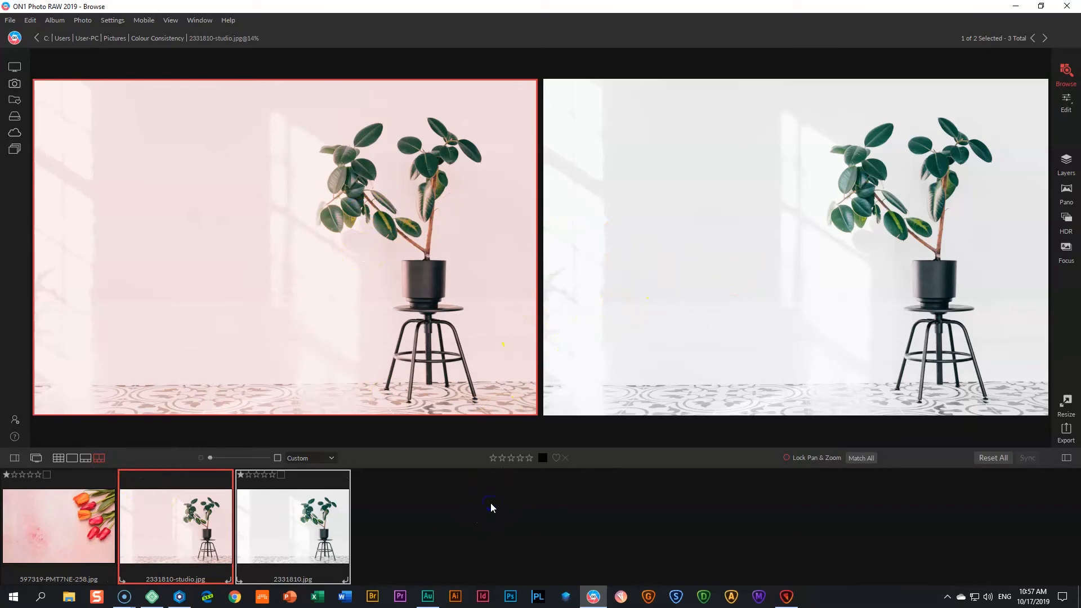
Compare the tulip photo 597319-PMT7NE-258.jpg side by side with 2331810-studio.jpg
click(175, 522)
click(104, 519)
ctrl+click(178, 517)
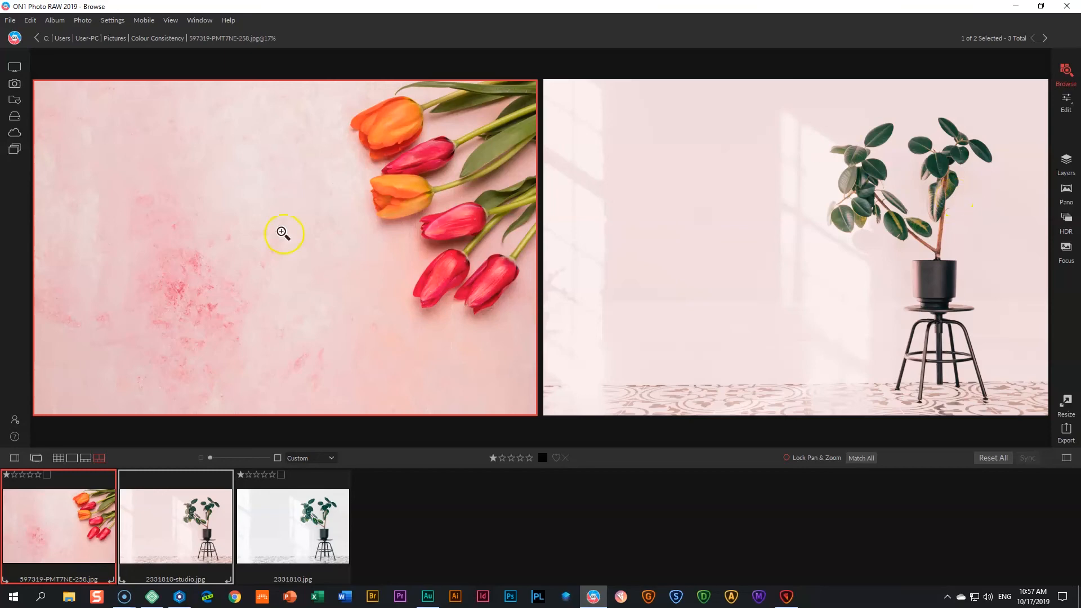
Switch to the Flowershop website in the browser and review the image colours along the whole home page, ending back at its hero section
click(179, 596)
scroll(245, 365, down, 10)
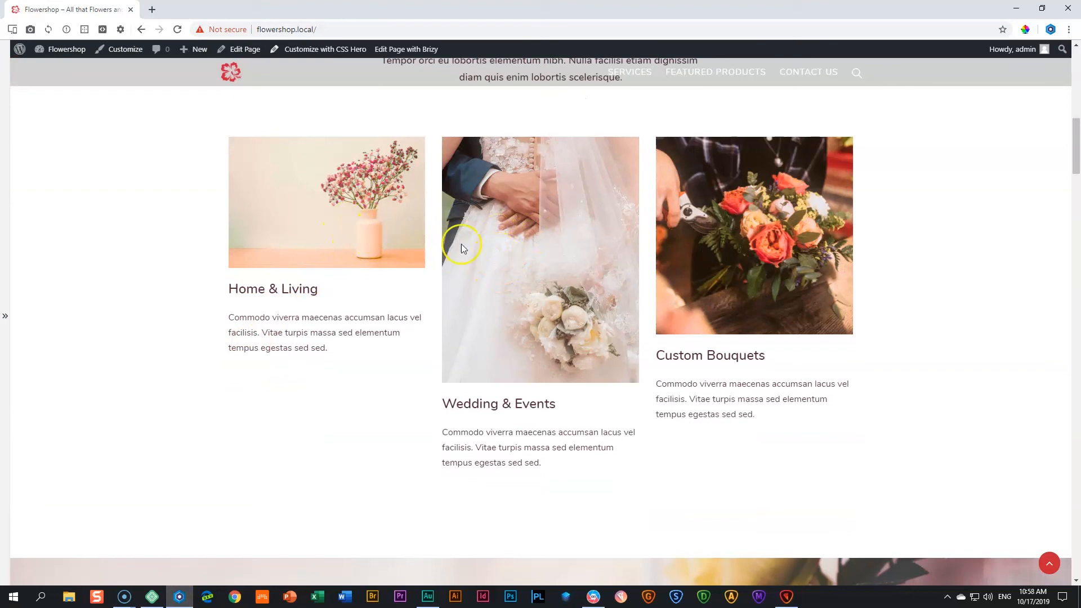
scroll(488, 274, down, 9)
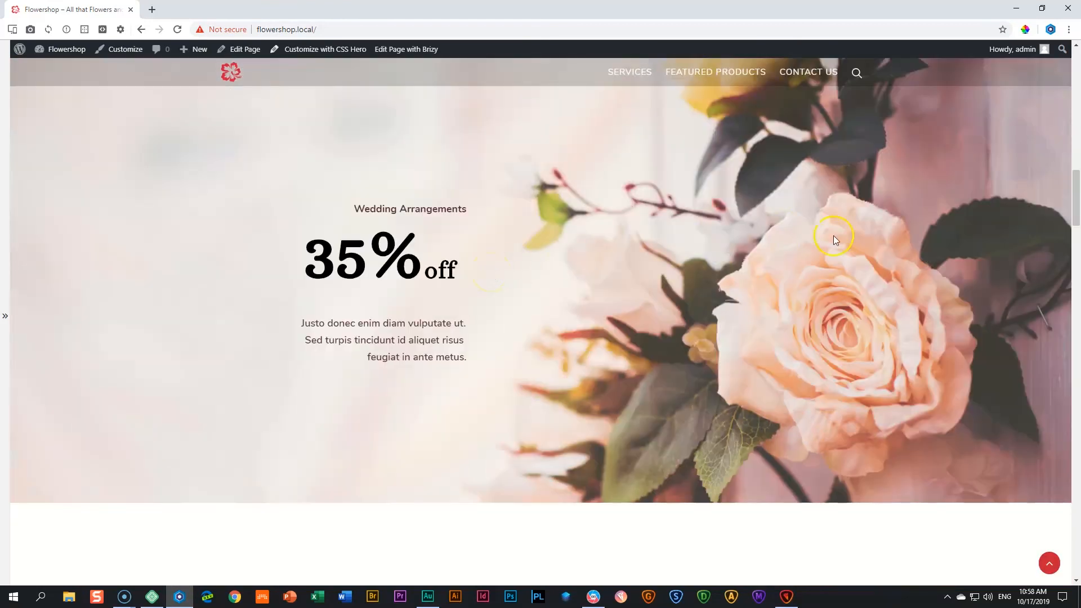
scroll(587, 256, down, 6)
scroll(587, 256, down, 10)
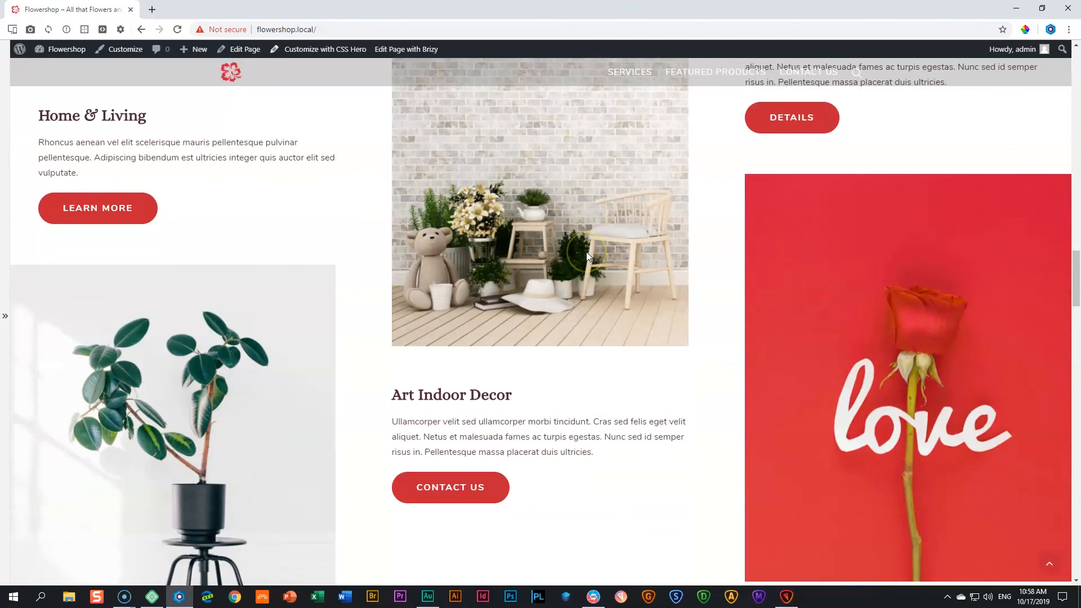
scroll(590, 256, down, 8)
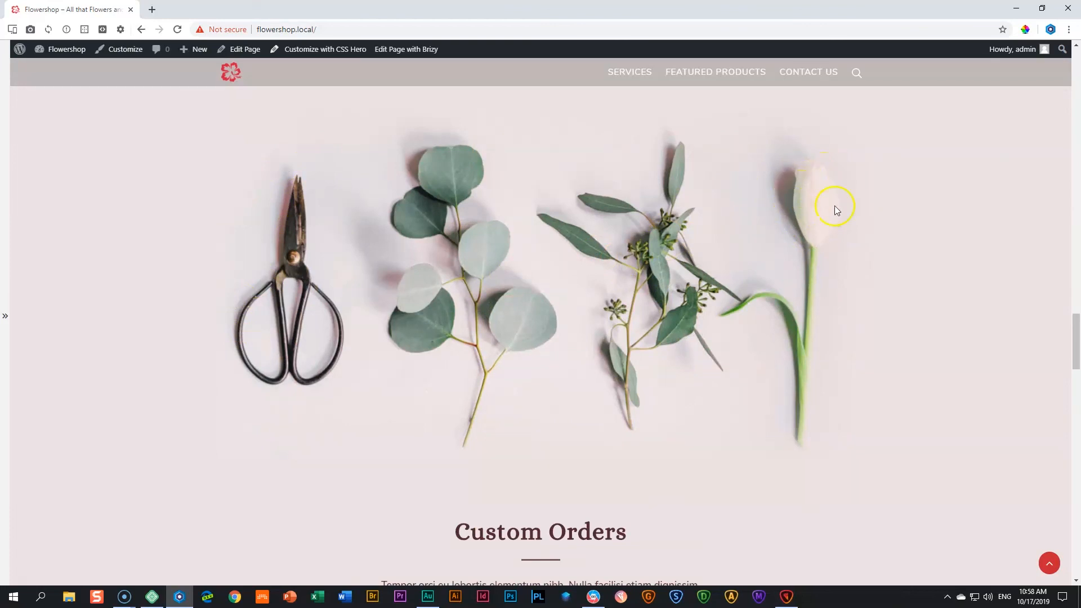
scroll(799, 226, down, 12)
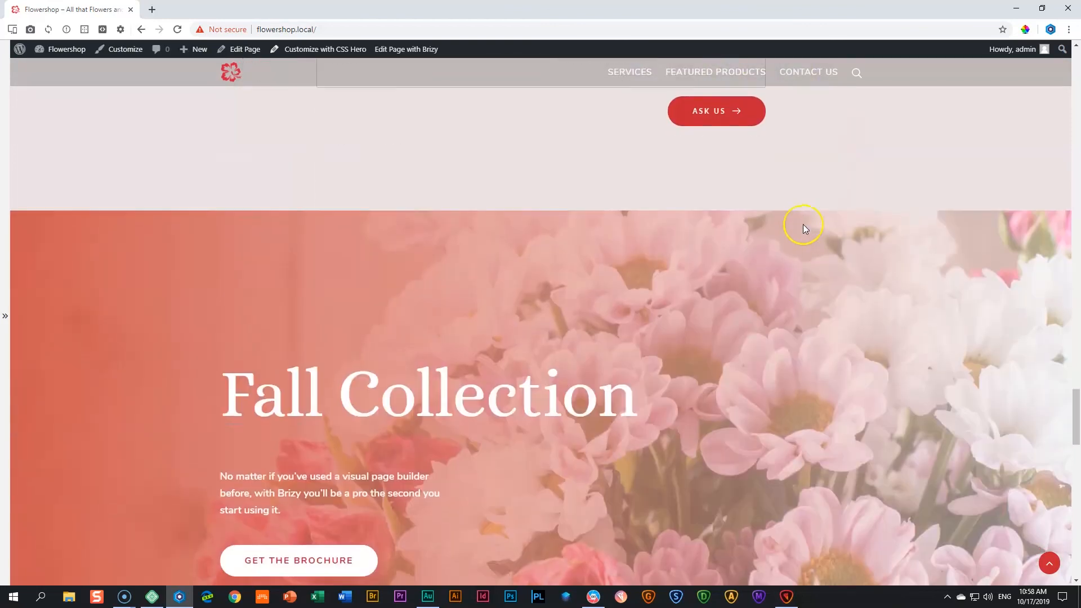
scroll(803, 224, down, 9)
scroll(802, 185, down, 5)
scroll(755, 293, down, 9)
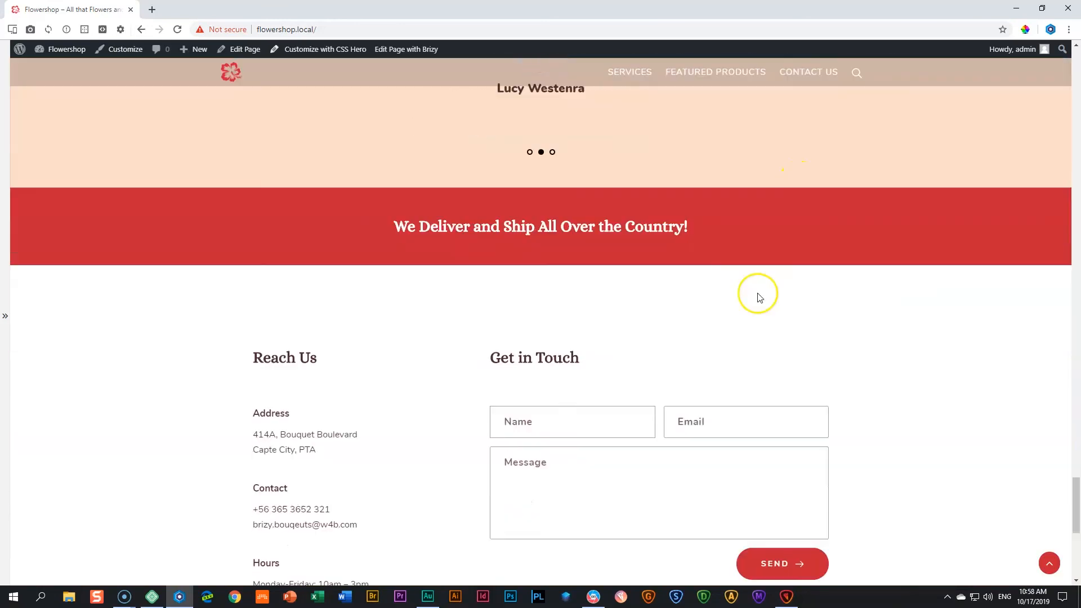
scroll(891, 282, up, 20)
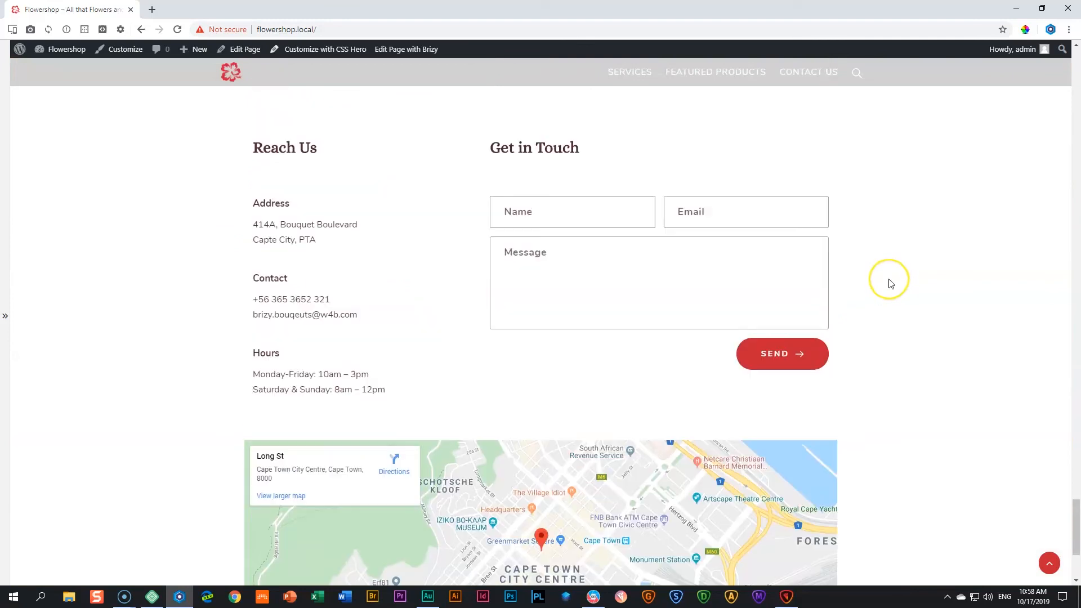
scroll(890, 283, up, 20)
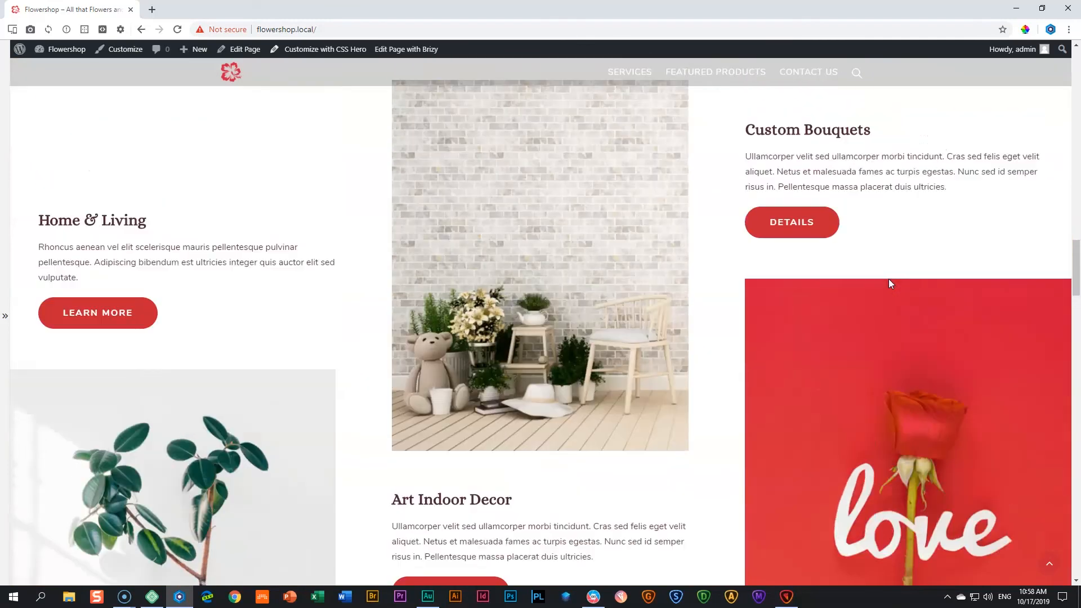
scroll(890, 283, up, 6)
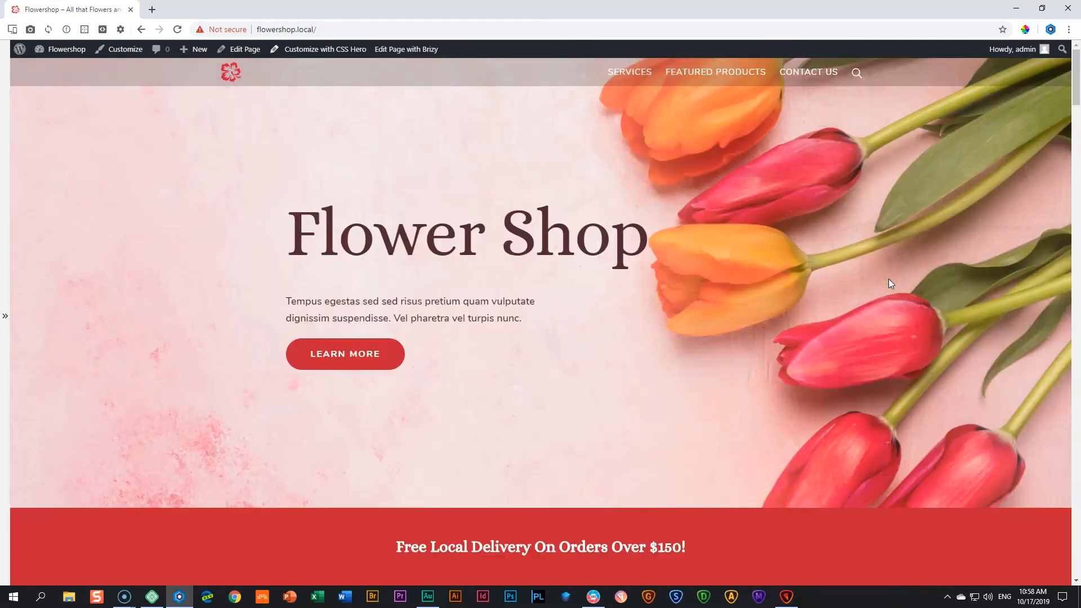
Return to Topaz Studio 2 and select the plant photo's Color Theme layer
click(785, 595)
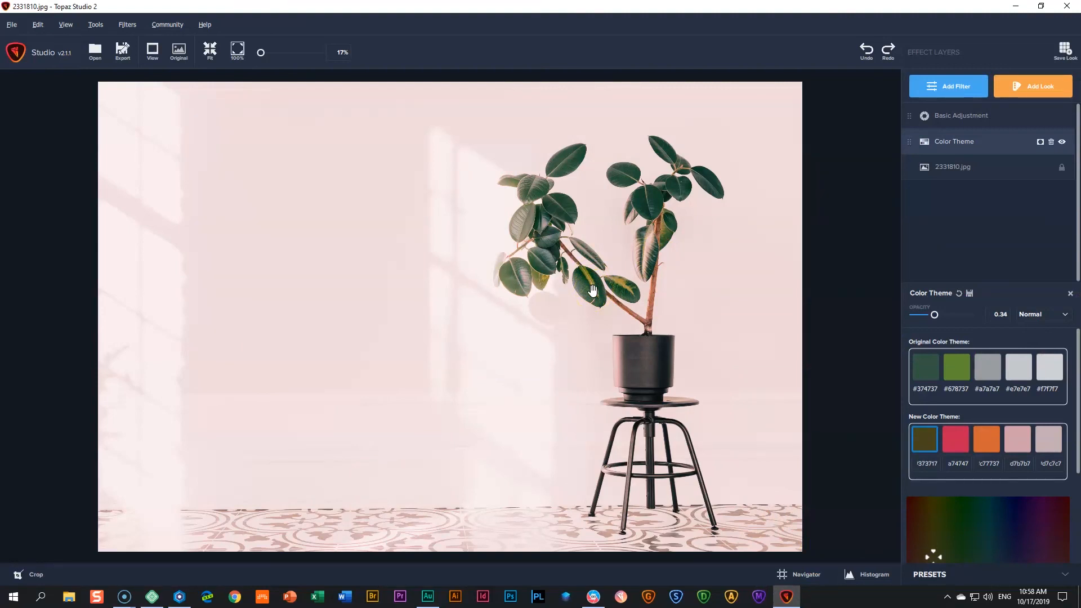
click(1025, 142)
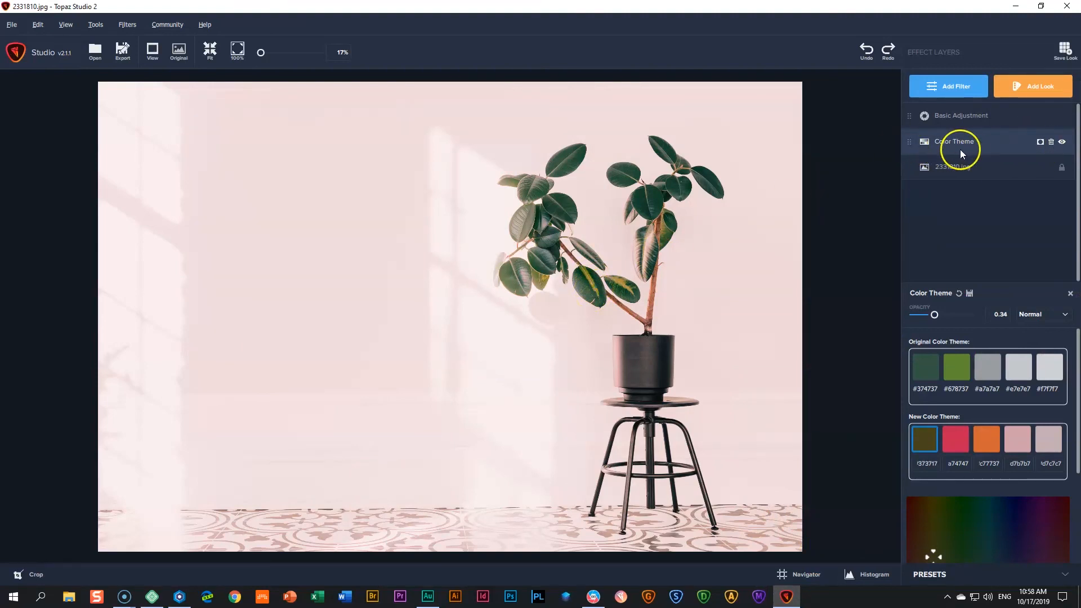